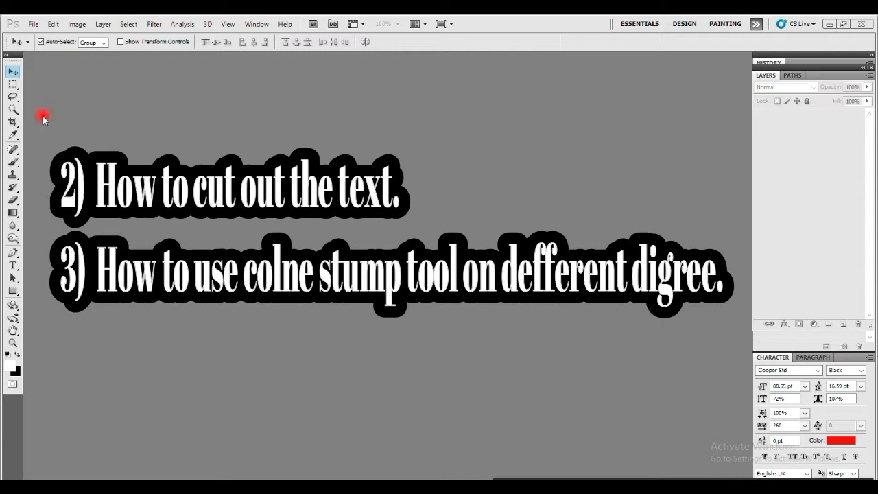
Step: Open the image Untitled-1 from the Desktop folder
click(34, 24)
click(45, 45)
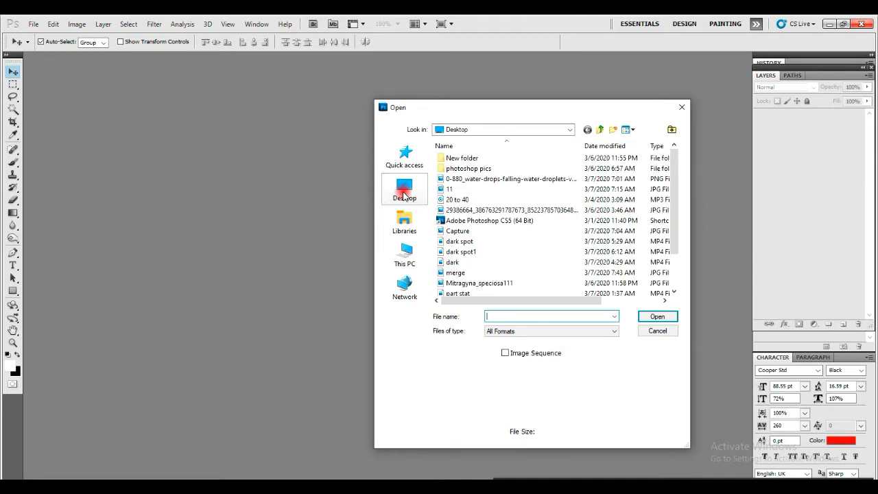
click(403, 195)
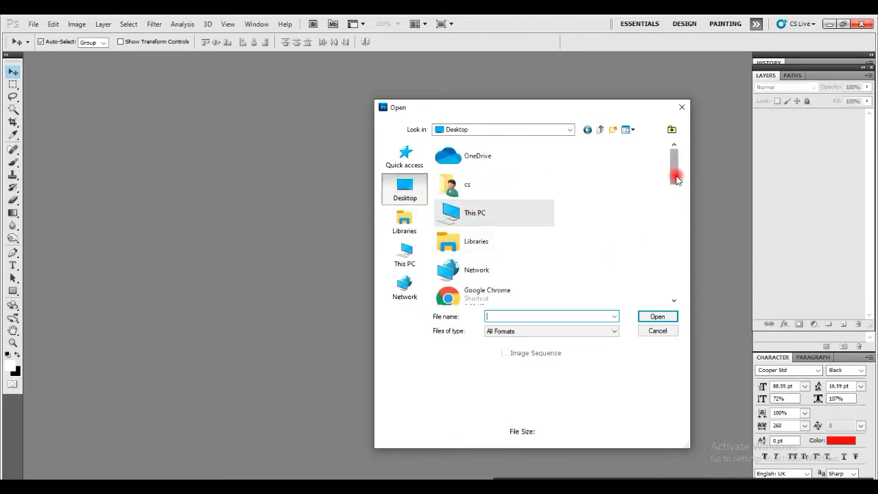
drag(676, 180, 693, 288)
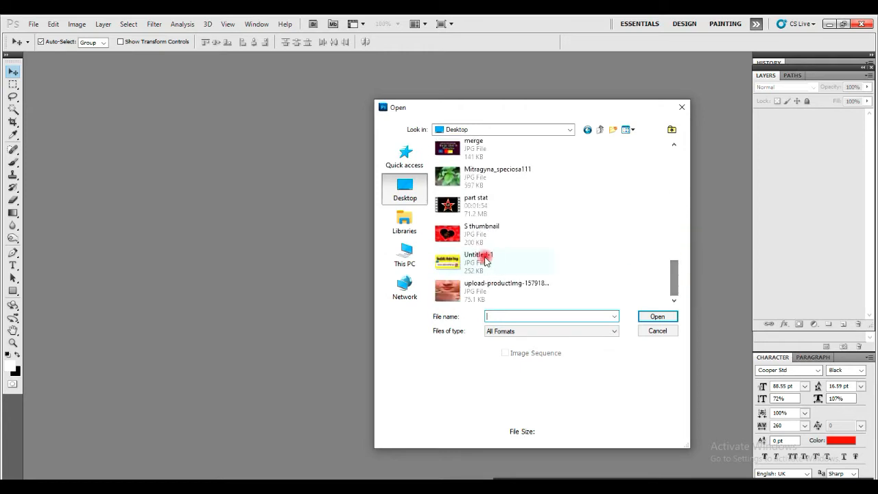
double_click(486, 259)
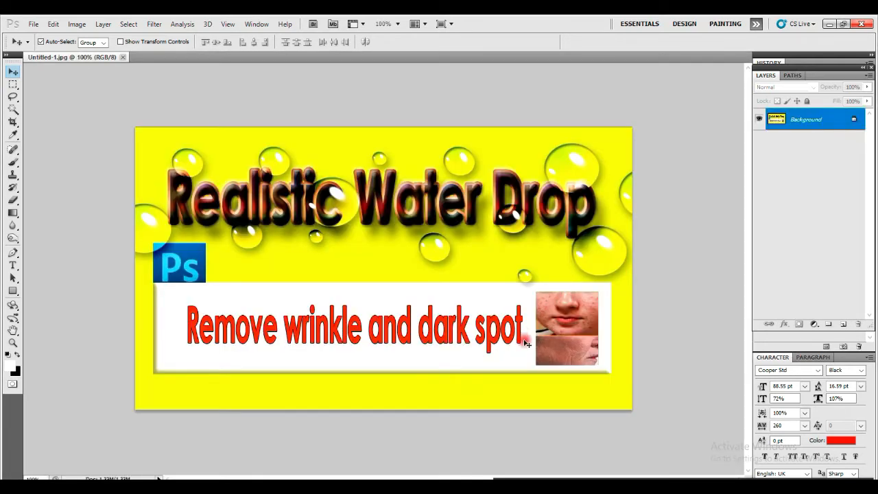
Step: Create a second window for Untitled-1.jpg and switch between the two document windows to compare them
click(247, 26)
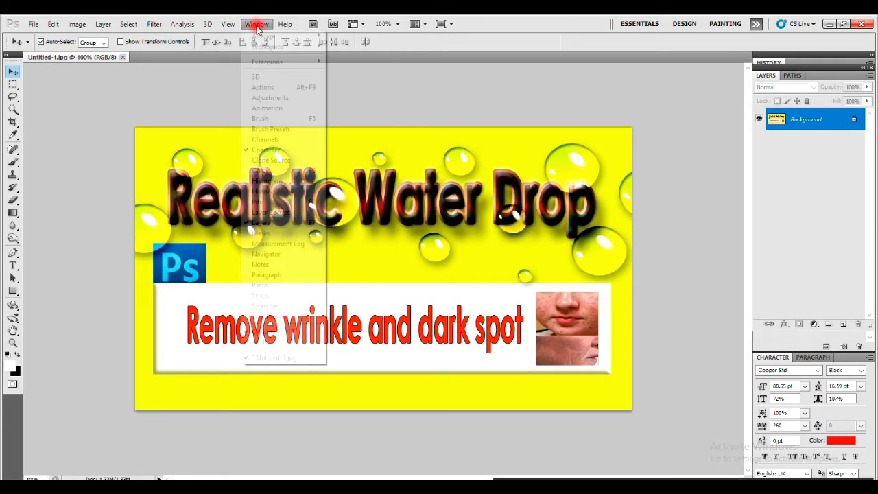
click(304, 37)
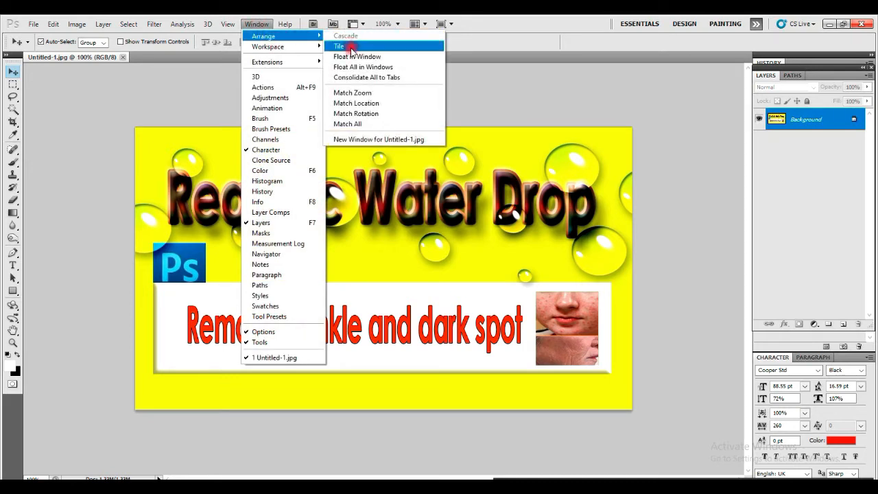
click(367, 141)
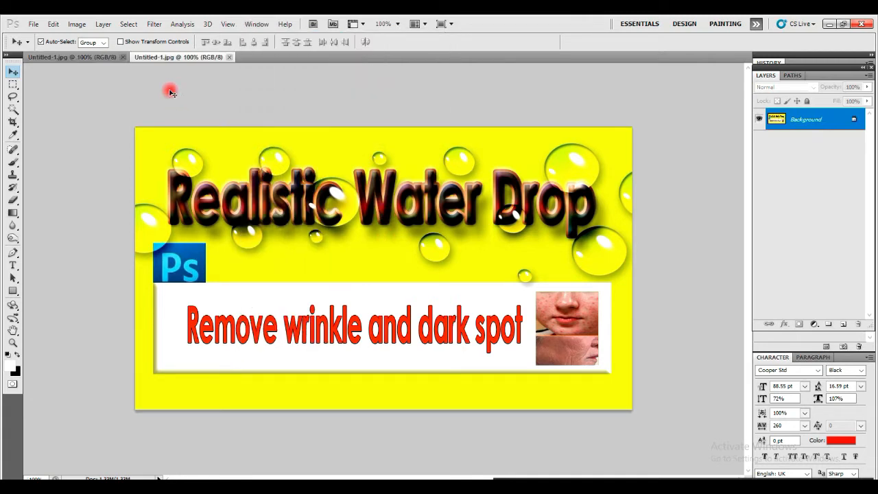
click(98, 57)
click(153, 57)
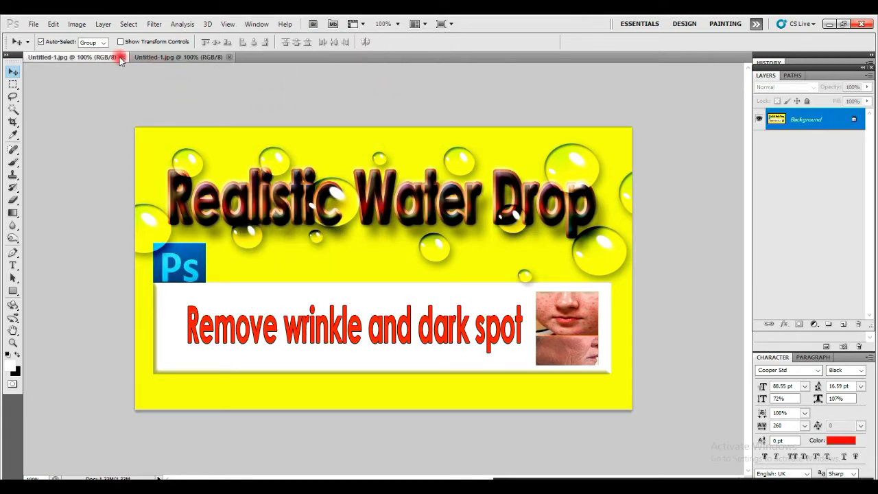
click(101, 57)
click(153, 57)
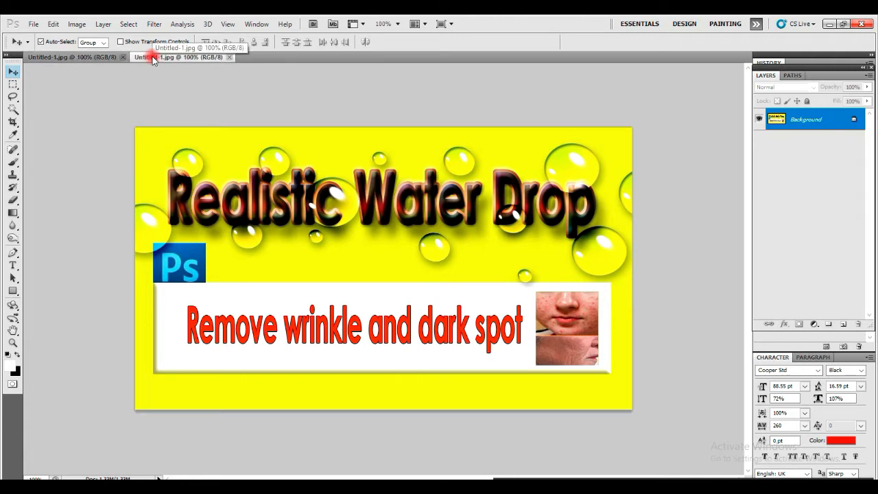
Step: Tile the two Untitled-1.jpg windows side by side and widen the second window's pane
click(256, 25)
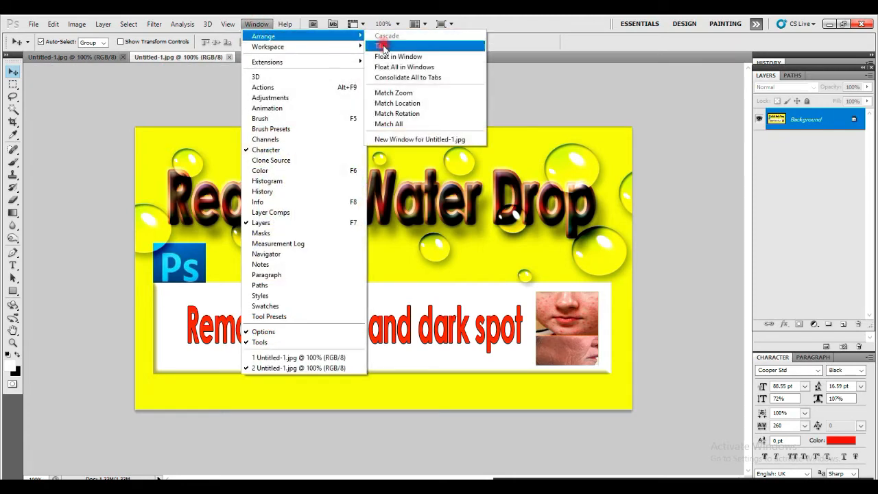
click(382, 45)
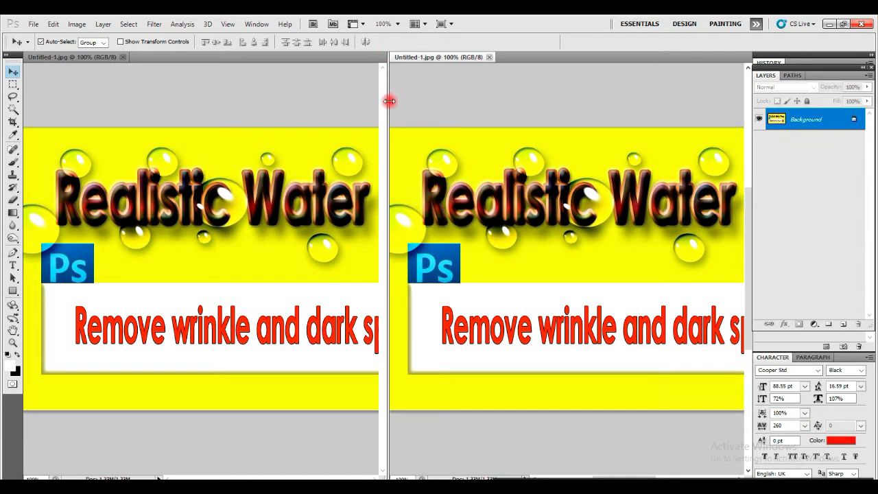
drag(388, 91, 350, 90)
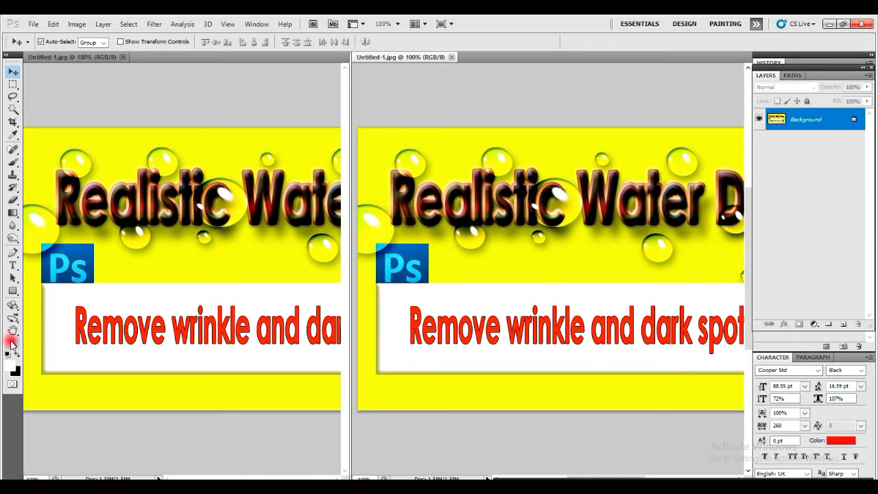
click(12, 342)
drag(395, 303, 401, 301)
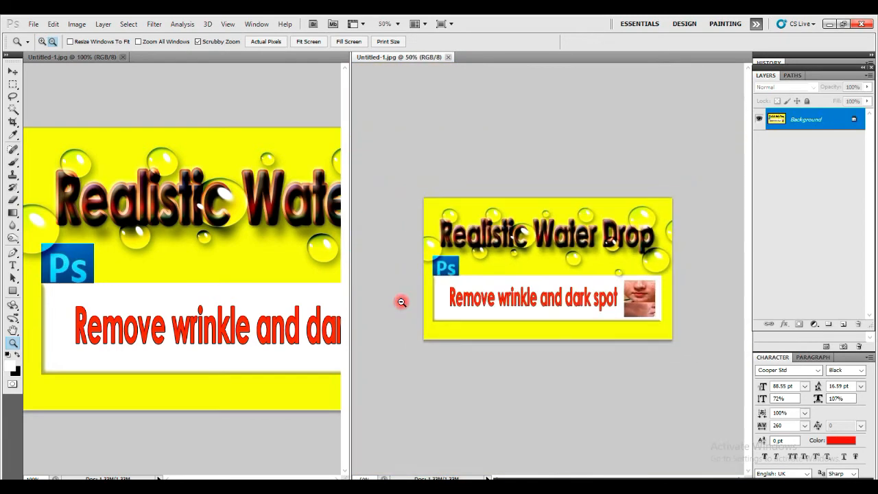
click(467, 262)
click(467, 262)
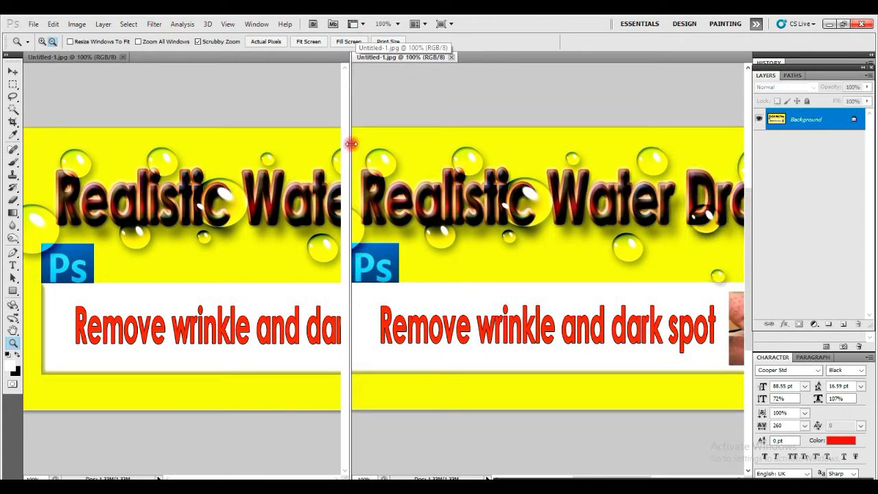
alt+click(362, 102)
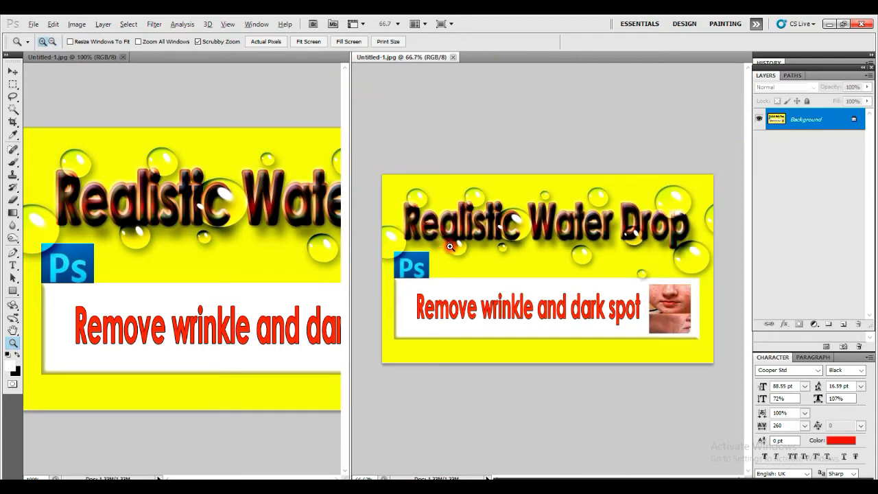
click(450, 246)
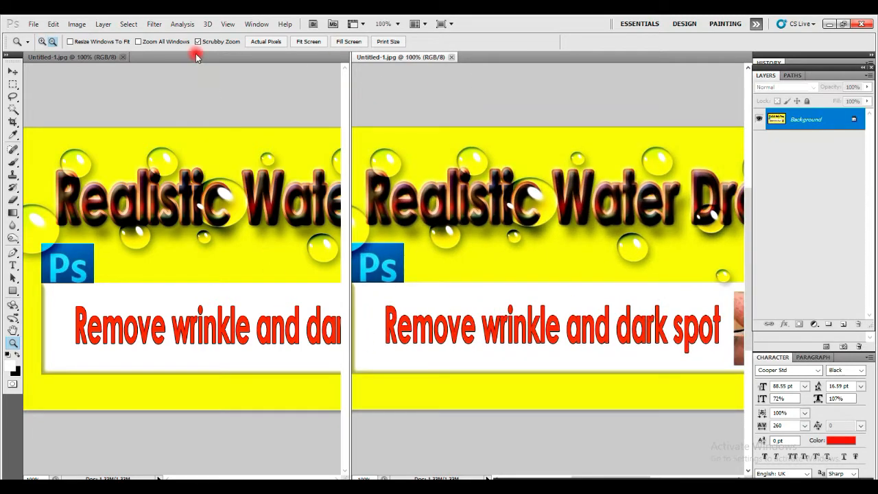
Step: With the Clone Stamp, sample the R of the red "Remove" text and paint "Re" onto the yellow area beside the Ps logo
click(238, 107)
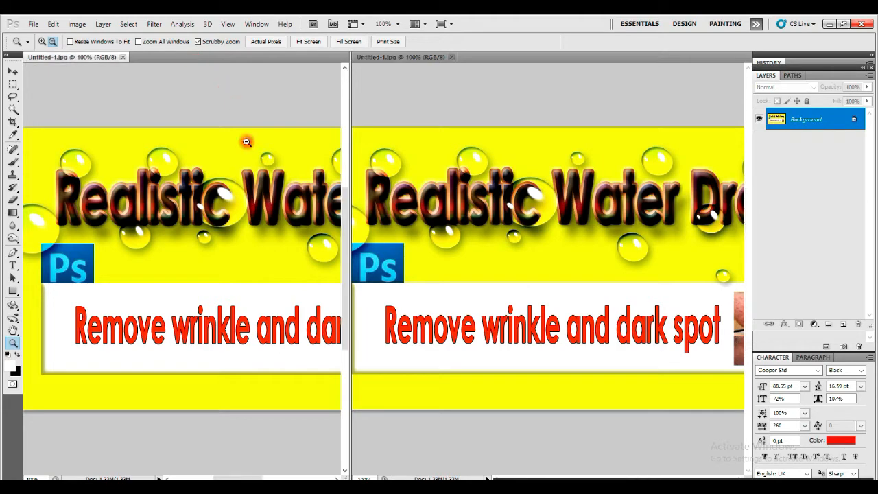
mouse_move(347, 331)
mouse_down()
mouse_move(352, 371)
mouse_move(354, 336)
mouse_move(337, 338)
mouse_up()
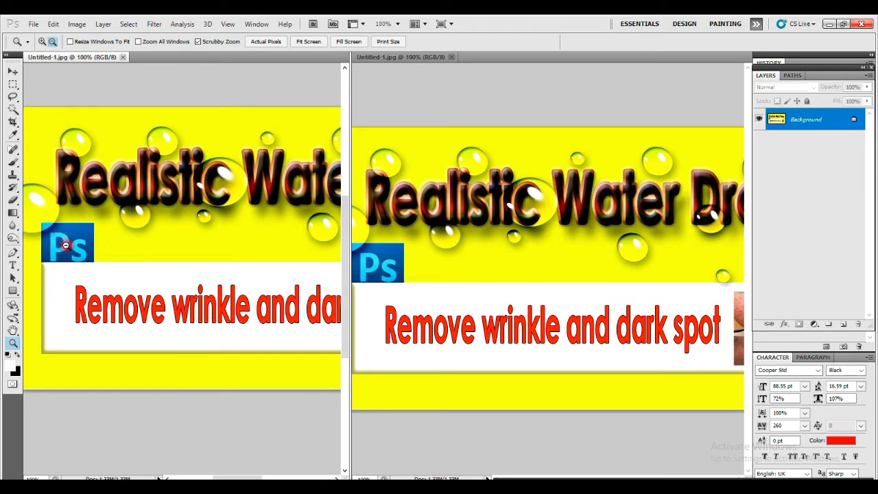
click(66, 245)
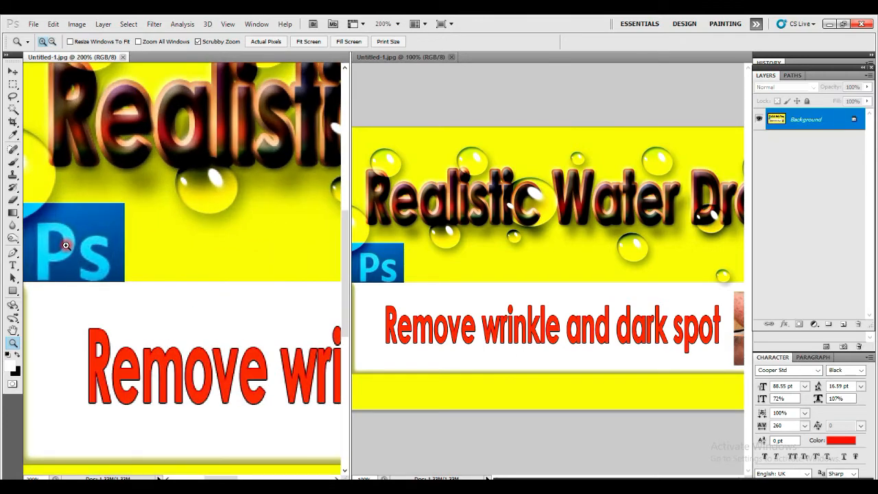
click(66, 245)
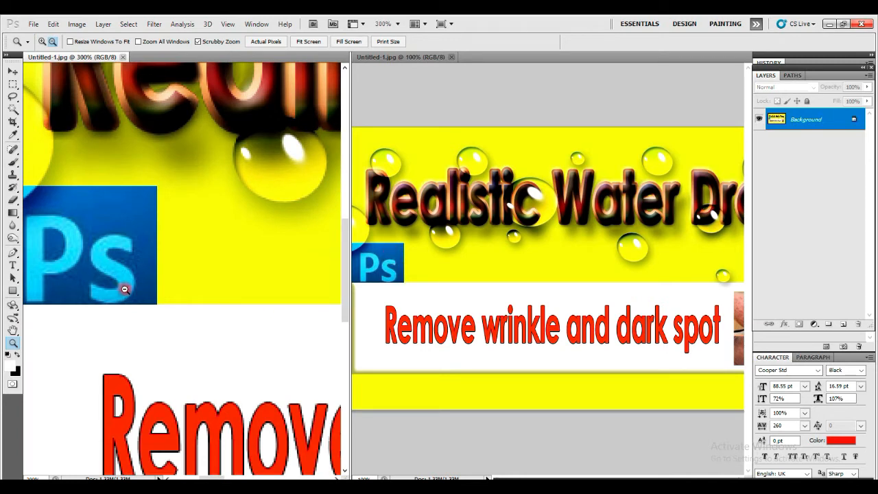
click(12, 175)
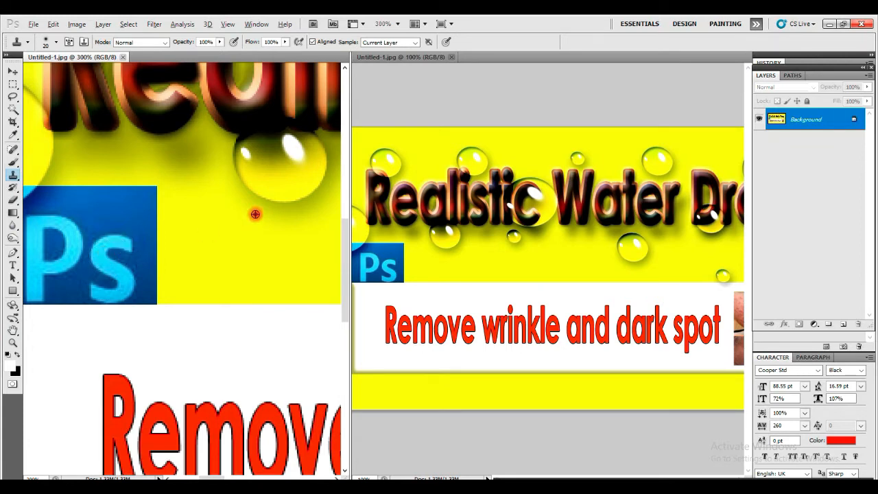
alt+click(115, 390)
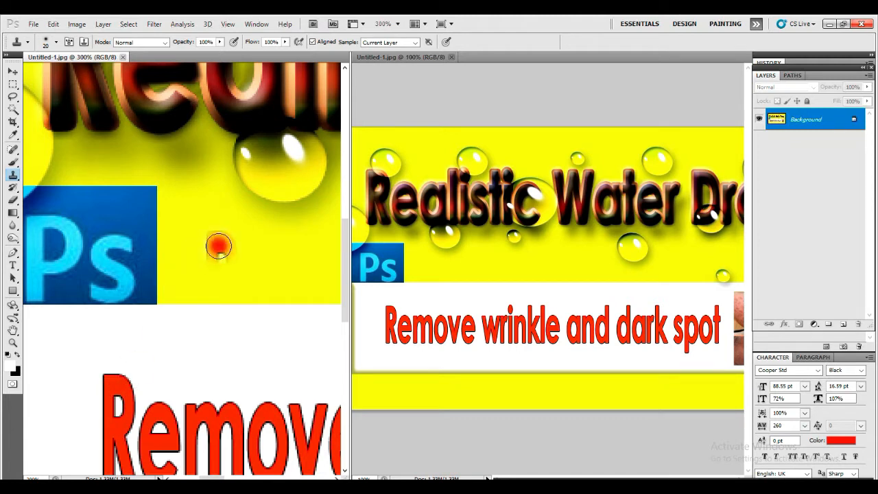
mouse_move(232, 266)
mouse_down()
mouse_move(202, 273)
mouse_move(226, 285)
mouse_move(222, 263)
mouse_move(247, 289)
mouse_move(229, 284)
mouse_move(226, 263)
mouse_move(204, 267)
mouse_move(209, 236)
mouse_move(238, 273)
mouse_move(242, 249)
mouse_move(253, 257)
mouse_move(218, 292)
mouse_move(199, 268)
mouse_move(244, 293)
mouse_move(227, 307)
mouse_up()
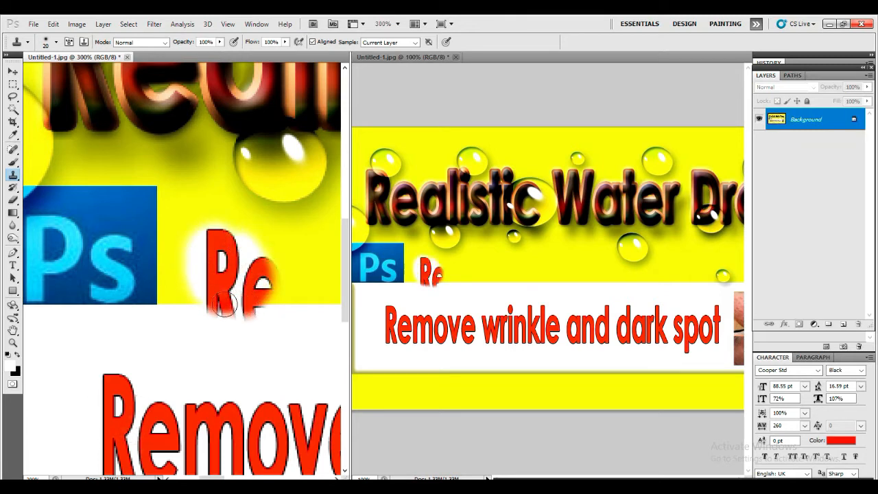
mouse_move(250, 241)
mouse_down()
mouse_move(282, 315)
mouse_move(230, 306)
mouse_move(217, 327)
mouse_move(270, 328)
mouse_move(214, 329)
mouse_move(280, 313)
mouse_up()
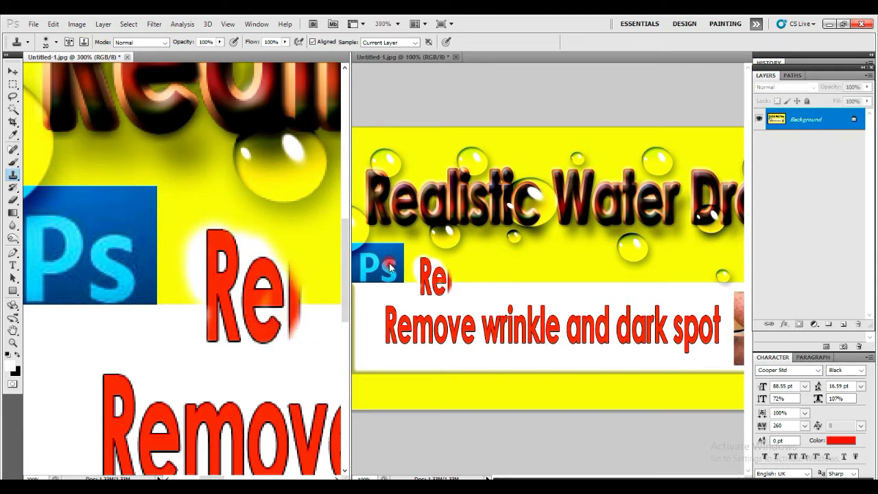
Step: Enlarge the first window's pane and extend the cloned red text with the letter "m" using the Clone Stamp
drag(351, 58, 427, 63)
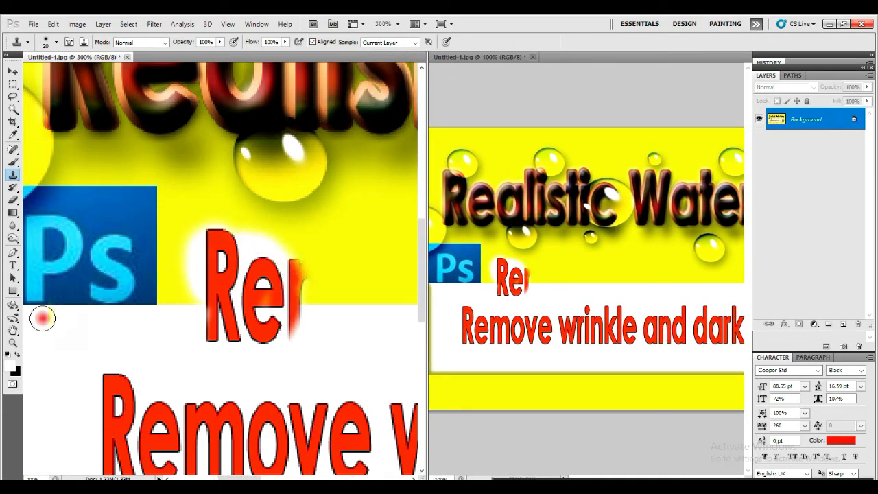
click(13, 342)
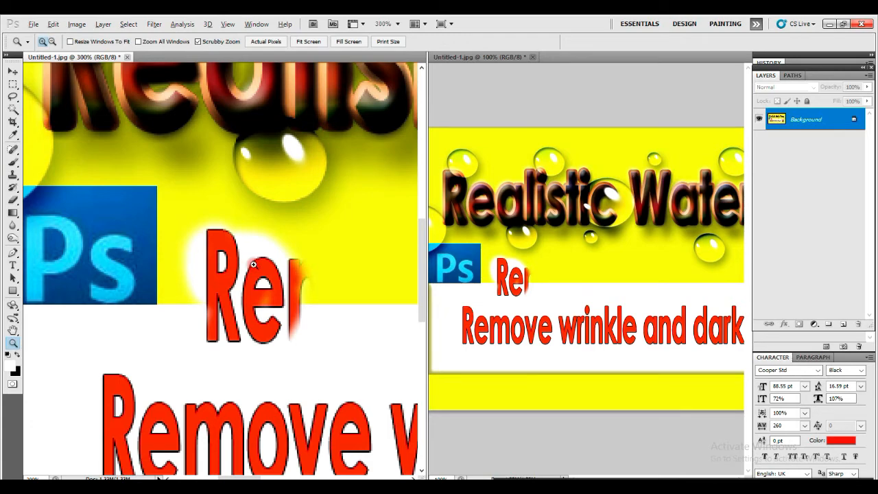
click(253, 264)
click(261, 274)
click(267, 284)
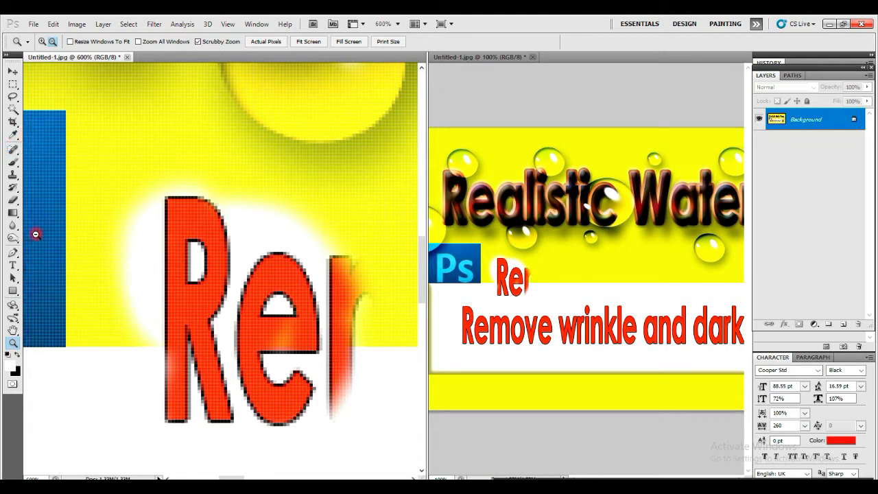
click(12, 174)
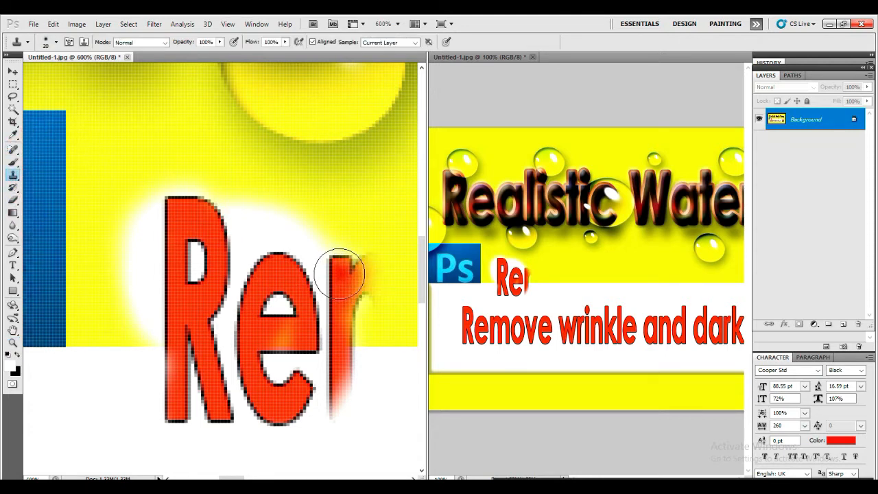
mouse_move(339, 273)
mouse_down()
mouse_move(348, 321)
mouse_move(359, 266)
mouse_move(368, 316)
mouse_move(350, 334)
mouse_move(363, 333)
mouse_move(384, 288)
mouse_move(371, 397)
mouse_move(405, 293)
mouse_move(410, 372)
mouse_up()
drag(352, 394, 367, 409)
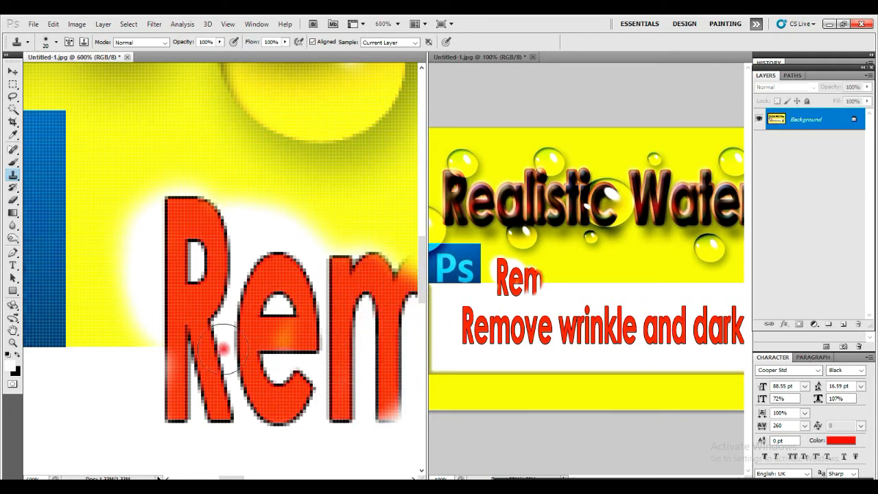
Step: Clone white background over the Ps logo's edge and the yellow area around and above the cloned letters
mouse_move(118, 267)
mouse_down()
mouse_move(45, 261)
mouse_move(71, 351)
mouse_move(96, 350)
mouse_up()
mouse_move(62, 124)
mouse_down()
mouse_move(50, 221)
mouse_move(35, 128)
mouse_move(43, 284)
mouse_move(55, 130)
mouse_move(134, 321)
mouse_move(82, 98)
mouse_move(139, 176)
mouse_move(129, 262)
mouse_up()
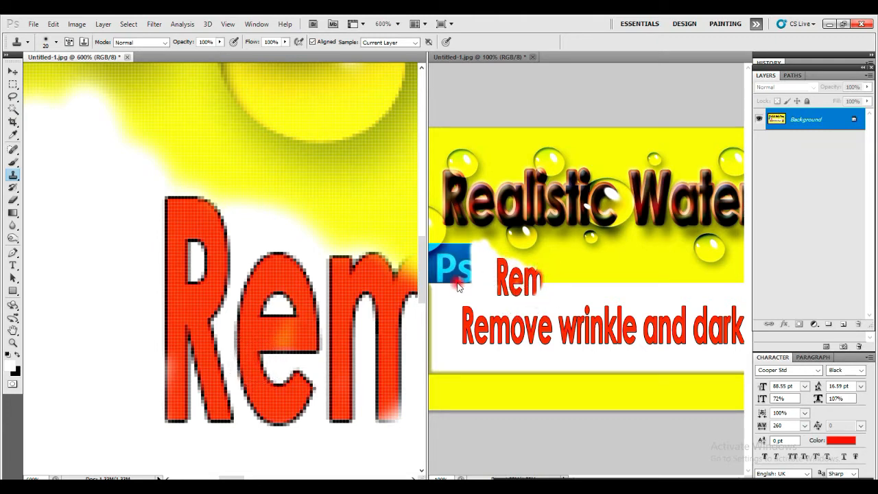
mouse_move(274, 228)
mouse_down()
mouse_move(126, 119)
mouse_move(243, 213)
mouse_move(210, 332)
mouse_move(304, 221)
mouse_move(327, 277)
mouse_move(359, 251)
mouse_move(371, 259)
mouse_move(302, 244)
mouse_up()
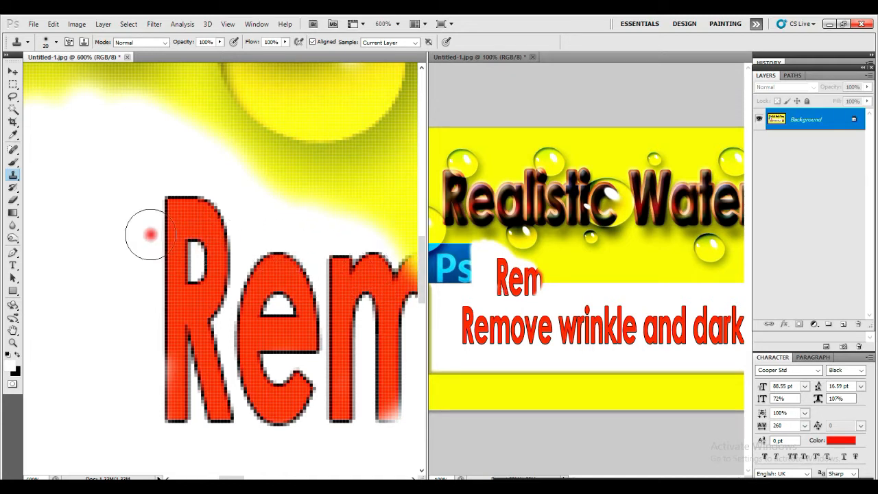
Step: Show the Clone Source settings and set the source rotation to 30° and its width and height scale to 50%
click(256, 24)
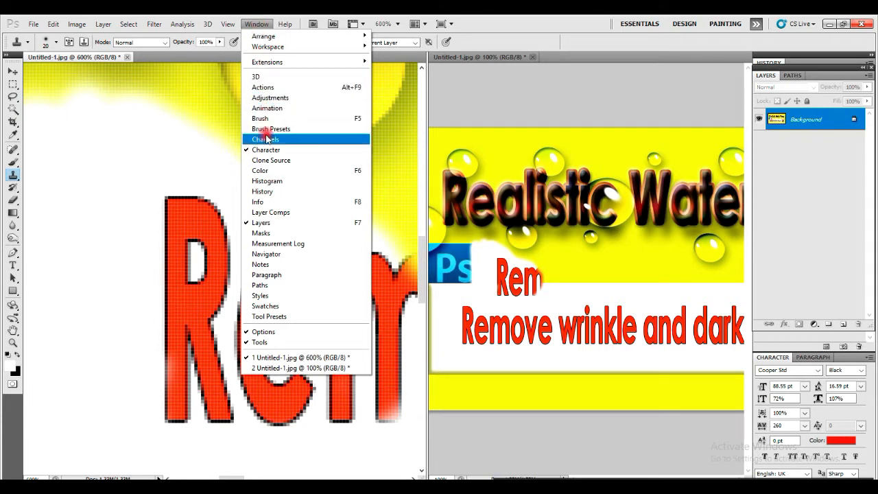
click(253, 165)
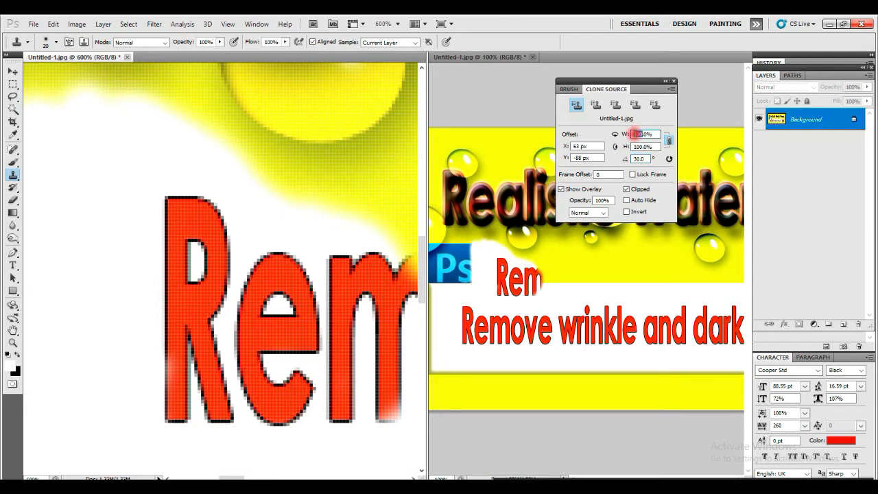
click(636, 134)
text(50)
double_click(638, 146)
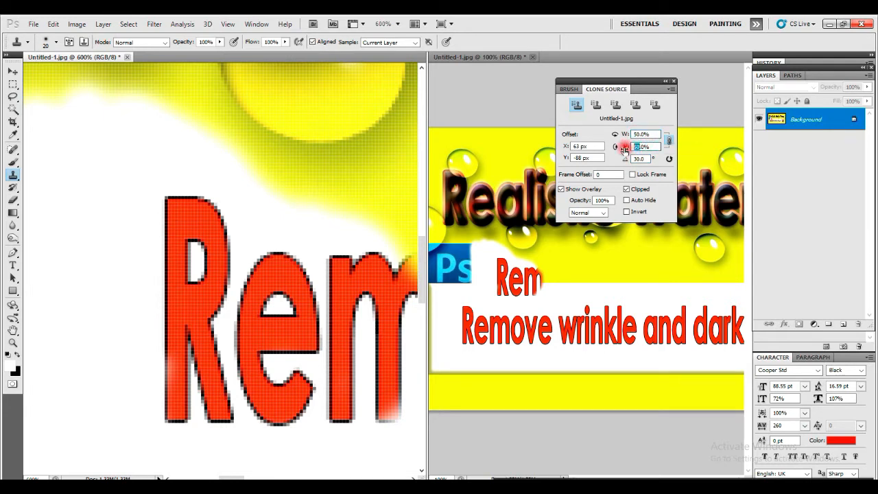
click(626, 188)
drag(232, 478, 261, 478)
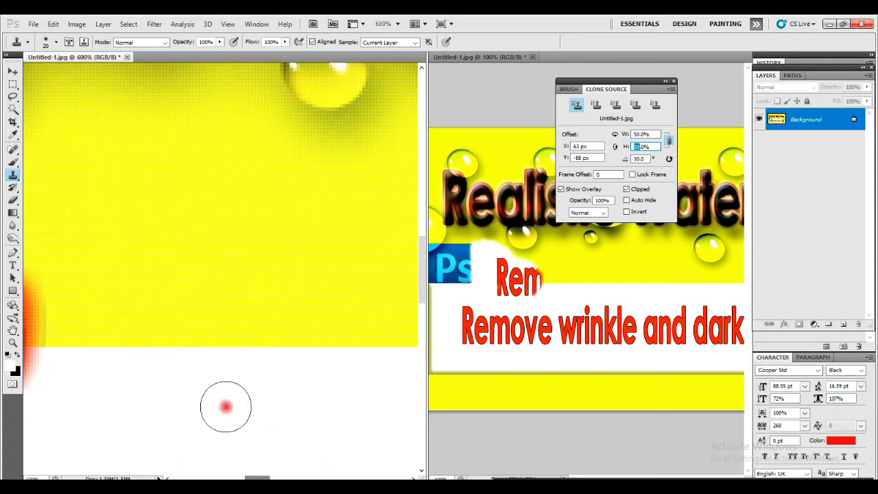
Step: With the 50%, 30° clone source, paint a water drop copy on the yellow area, then sample the red "wrinkle" text and paint its rotated copy
mouse_move(224, 227)
mouse_down()
mouse_move(247, 251)
mouse_move(219, 223)
mouse_move(226, 214)
mouse_move(238, 244)
mouse_move(201, 237)
mouse_move(240, 292)
mouse_up()
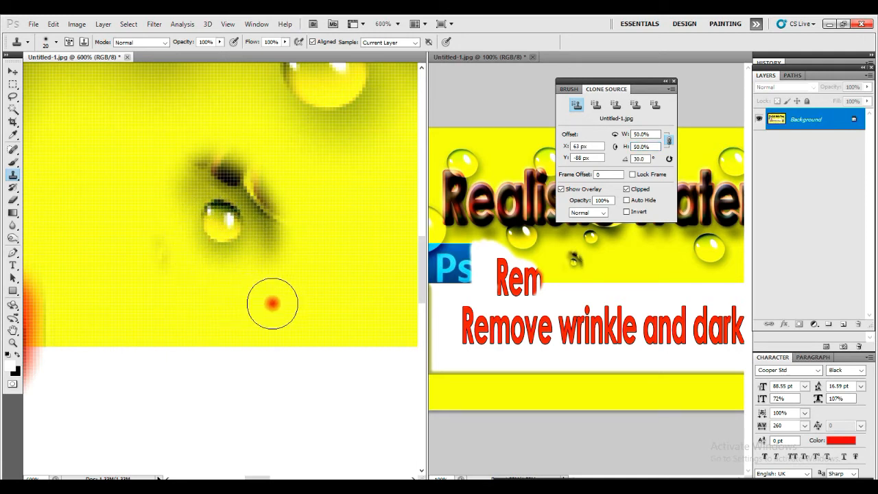
key(z)
alt+click(192, 336)
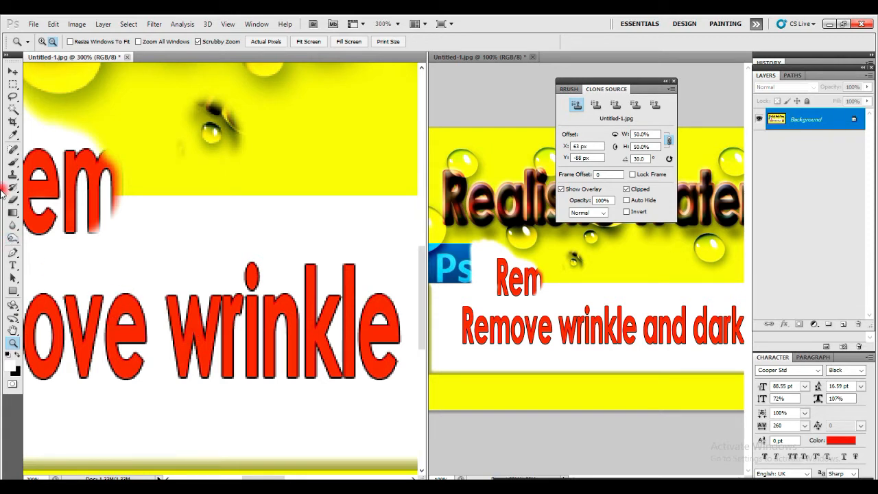
click(13, 174)
drag(249, 319, 250, 327)
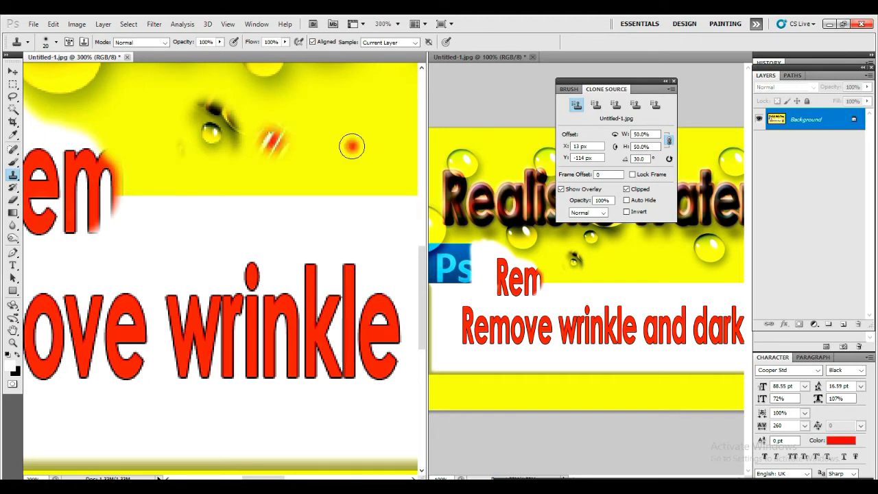
drag(635, 80, 637, 21)
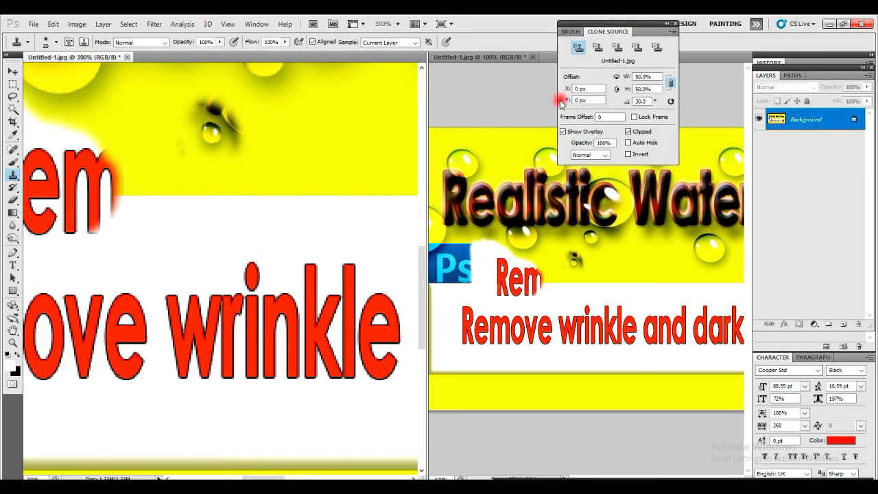
mouse_move(271, 153)
mouse_down()
mouse_move(343, 98)
mouse_move(288, 150)
mouse_move(322, 180)
mouse_move(274, 198)
mouse_move(220, 123)
mouse_move(216, 157)
mouse_move(189, 112)
mouse_move(333, 192)
mouse_move(346, 209)
mouse_move(374, 214)
mouse_move(376, 234)
mouse_up()
mouse_move(195, 130)
mouse_down()
mouse_move(185, 100)
mouse_move(155, 103)
mouse_move(165, 93)
mouse_up()
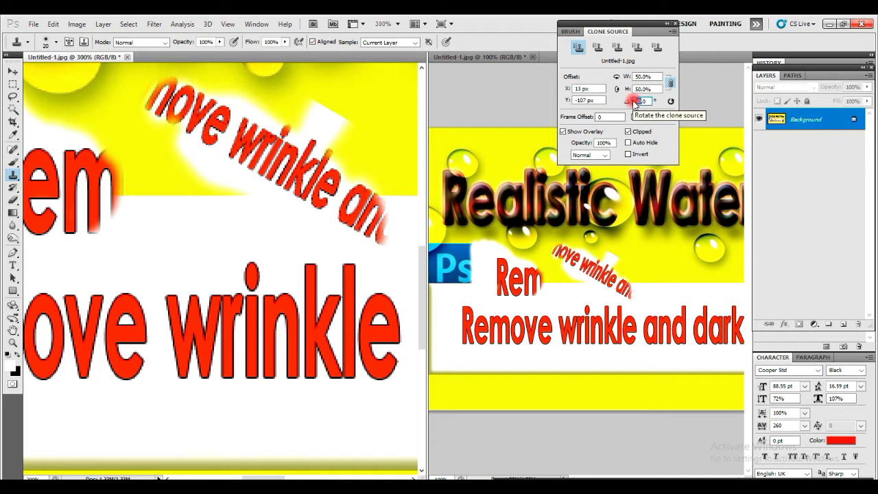
Step: Set the clone source rotation to -50° and paint a rising "Remove wrinkle and" copy across the first rotated text
text(50)
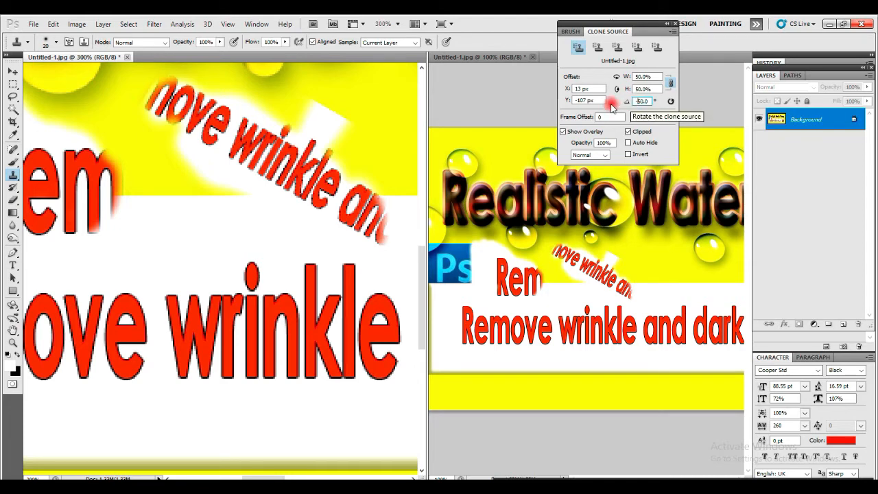
mouse_move(360, 202)
mouse_down()
mouse_move(312, 195)
mouse_move(284, 180)
mouse_move(284, 133)
mouse_move(189, 237)
mouse_move(336, 76)
mouse_move(240, 206)
mouse_move(322, 127)
mouse_up()
mouse_move(233, 212)
mouse_down()
mouse_move(195, 274)
mouse_move(322, 124)
mouse_move(277, 168)
mouse_up()
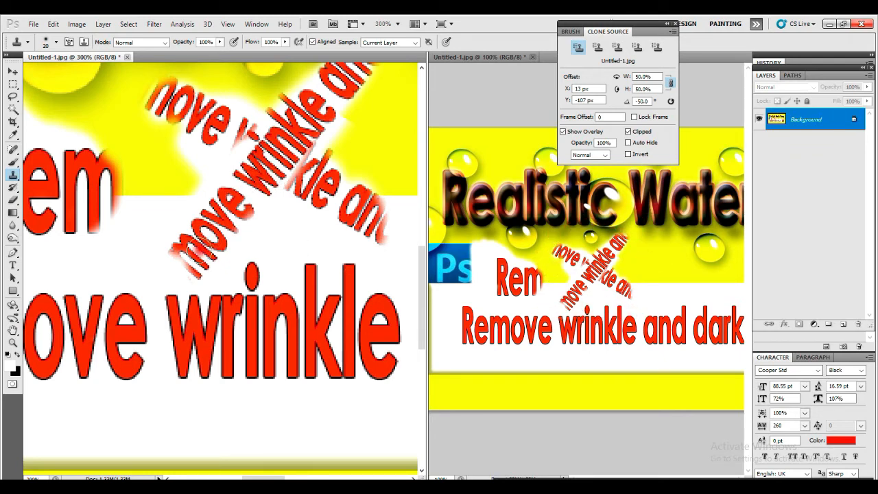
drag(200, 249, 140, 301)
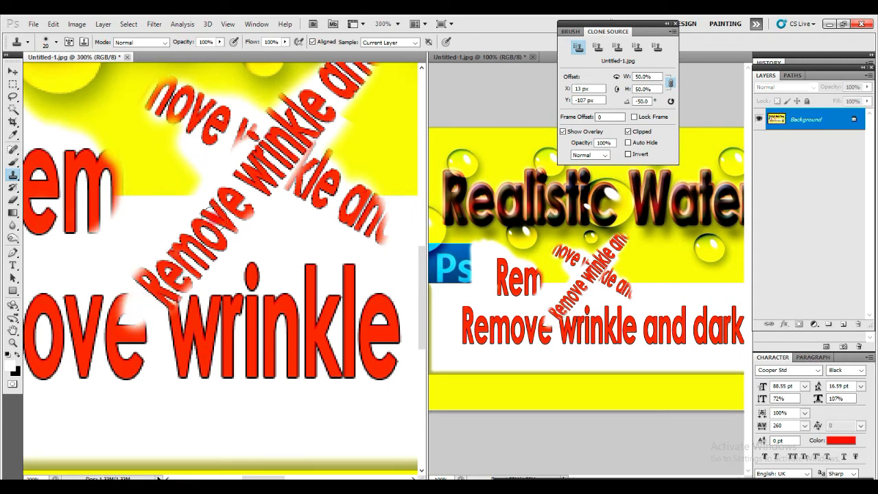
Step: Clone more rotated fragments of red text and yellow background over and around the rising "Remove wrinkle and" copy
mouse_move(357, 69)
mouse_down()
mouse_move(255, 210)
mouse_move(88, 326)
mouse_move(118, 324)
mouse_move(209, 175)
mouse_move(215, 241)
mouse_move(193, 263)
mouse_move(249, 223)
mouse_up()
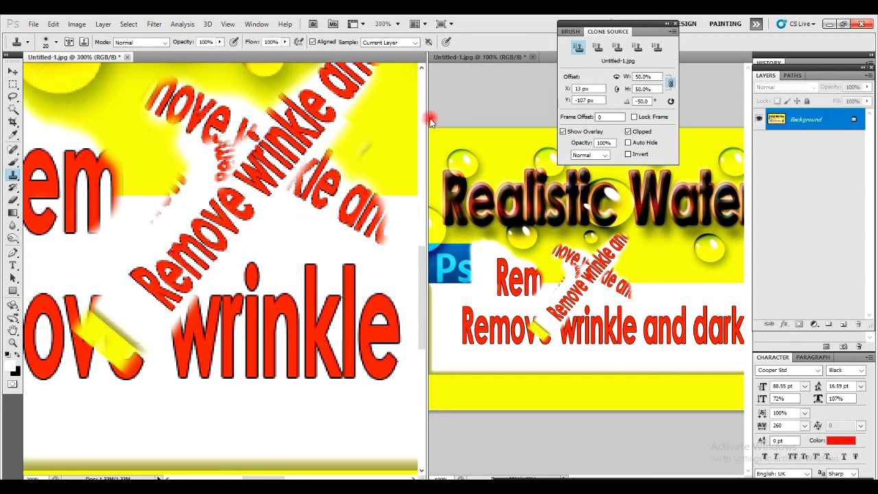
mouse_move(423, 281)
mouse_down()
mouse_move(424, 228)
mouse_move(421, 288)
mouse_move(418, 279)
mouse_up()
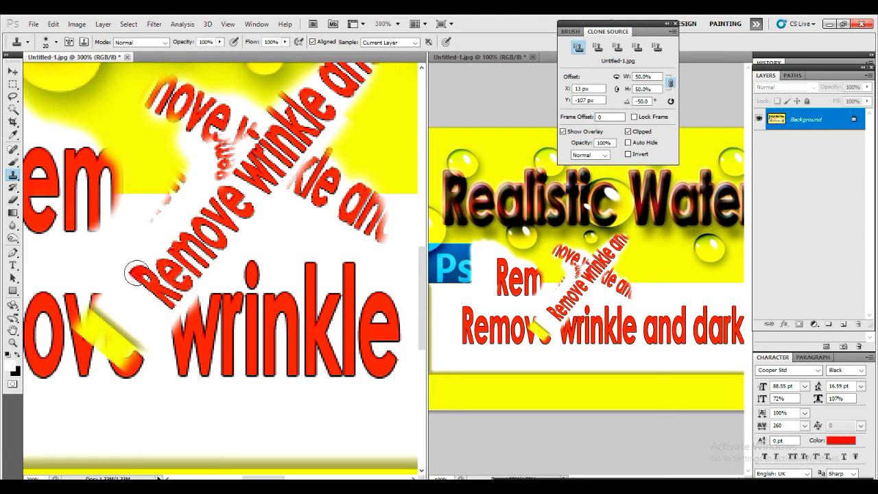
drag(225, 204, 238, 166)
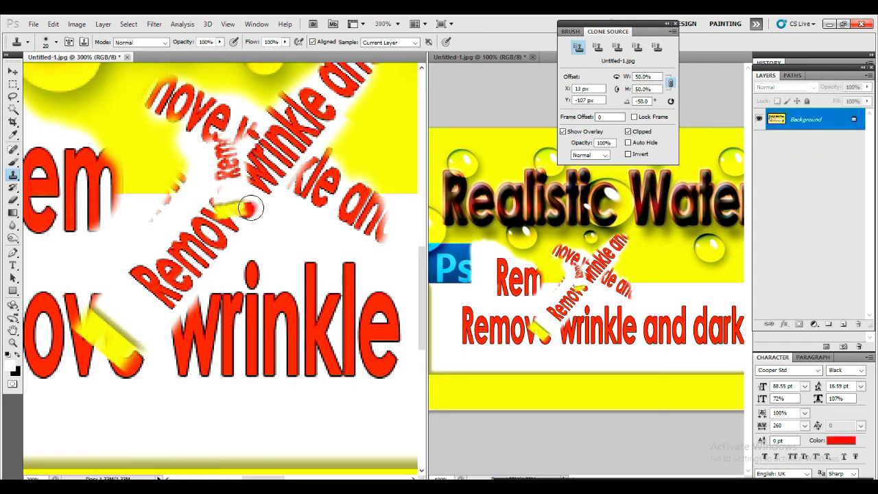
click(236, 195)
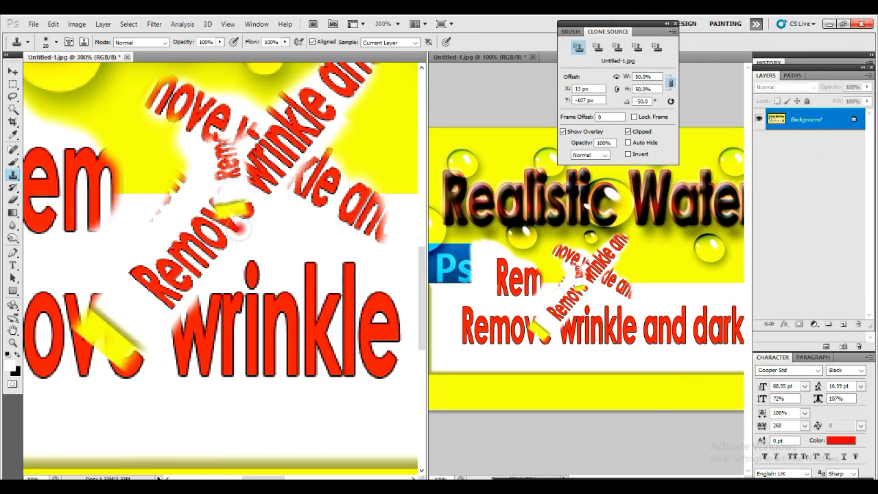
key(z)
alt+click(212, 263)
click(213, 264)
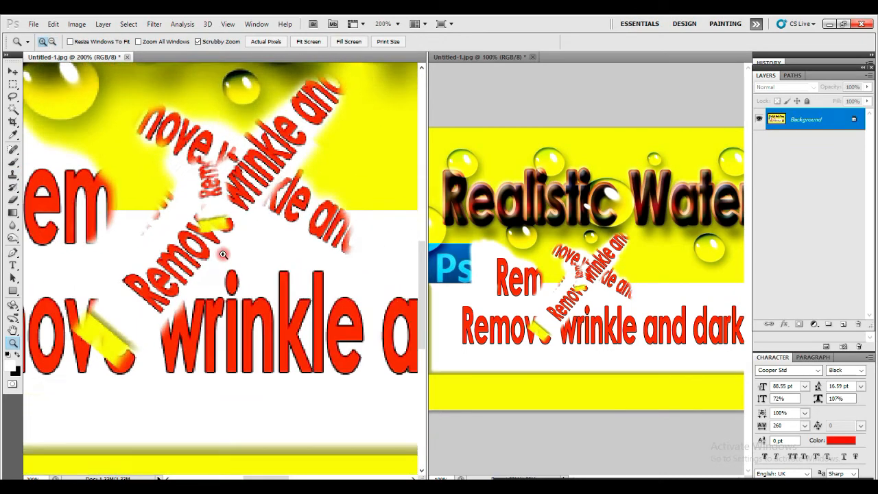
click(214, 264)
click(213, 264)
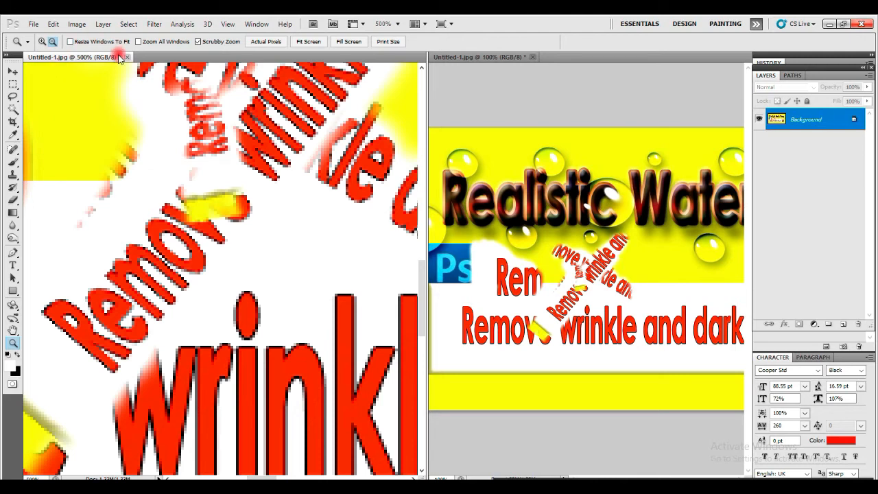
Step: Create a new 2000 × 2000 pixel document at 300 pixels/inch in 8-bit RGB Color with a white background
click(33, 23)
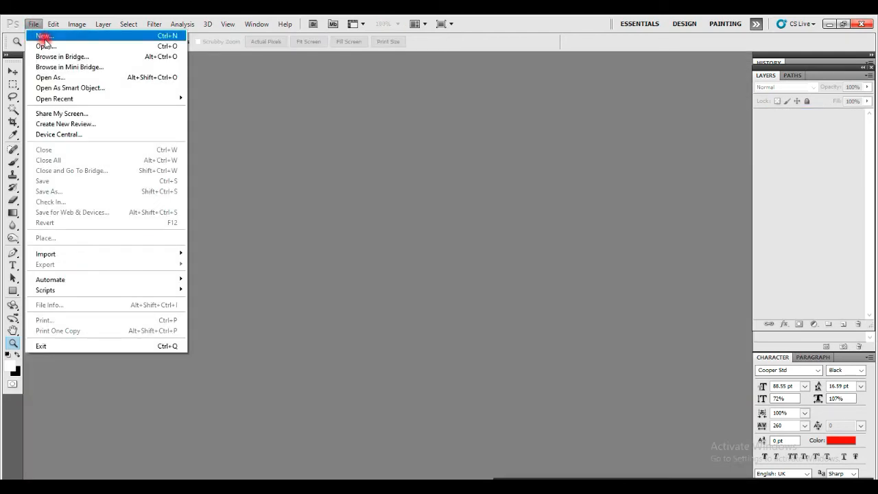
click(43, 36)
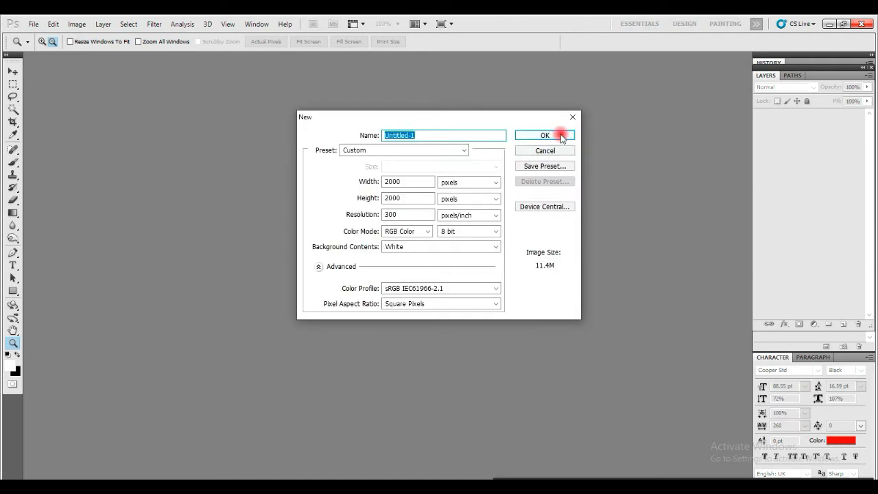
click(562, 135)
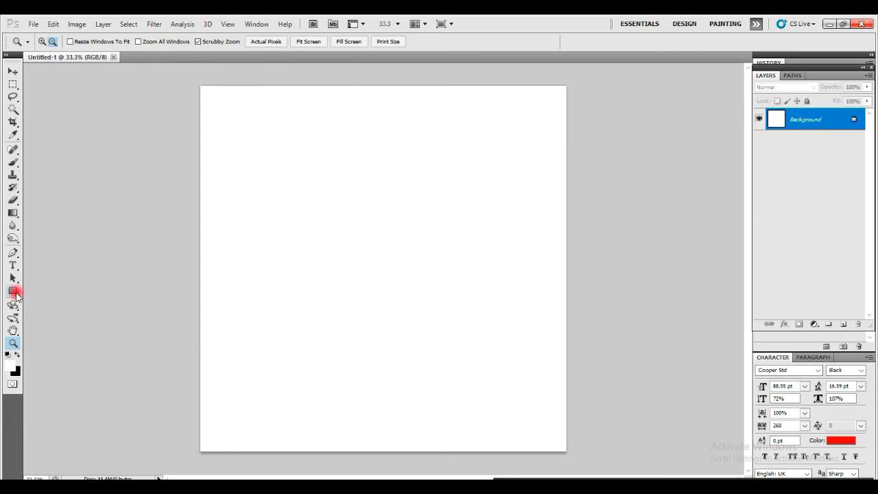
Step: Fill the blank canvas with a radial rainbow gradient, starting near its upper-left corner and ending toward its lower right
click(13, 214)
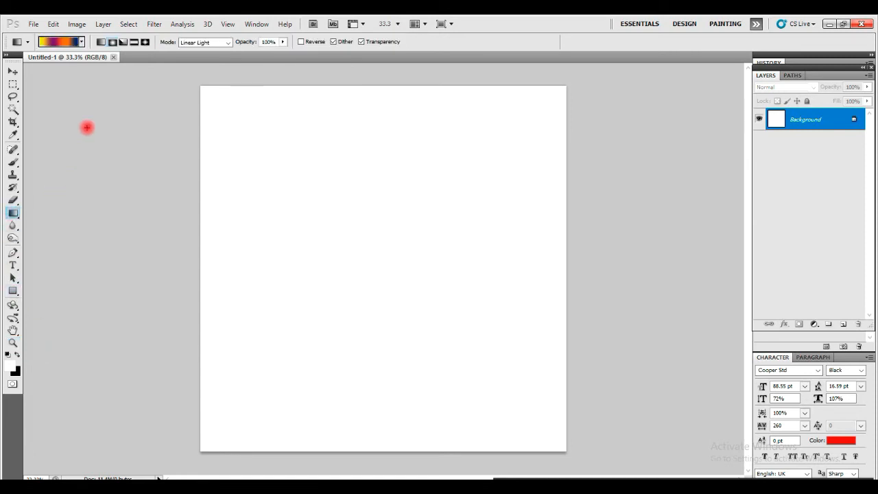
click(81, 42)
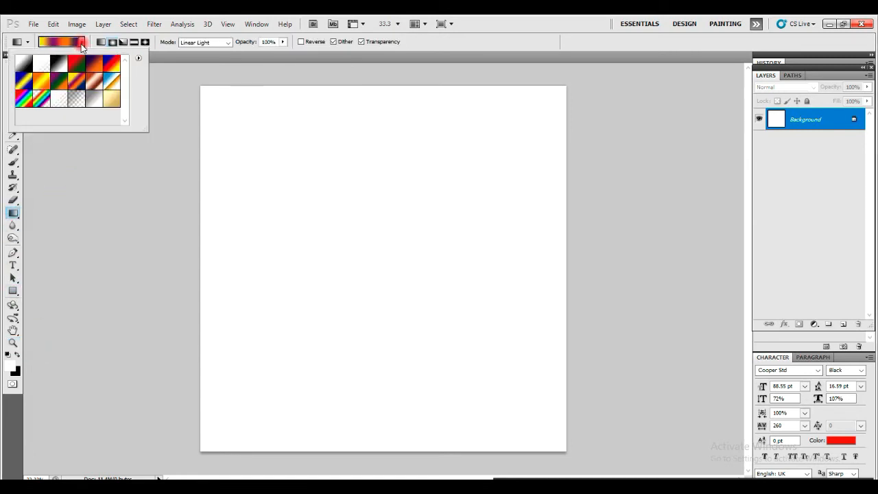
click(39, 103)
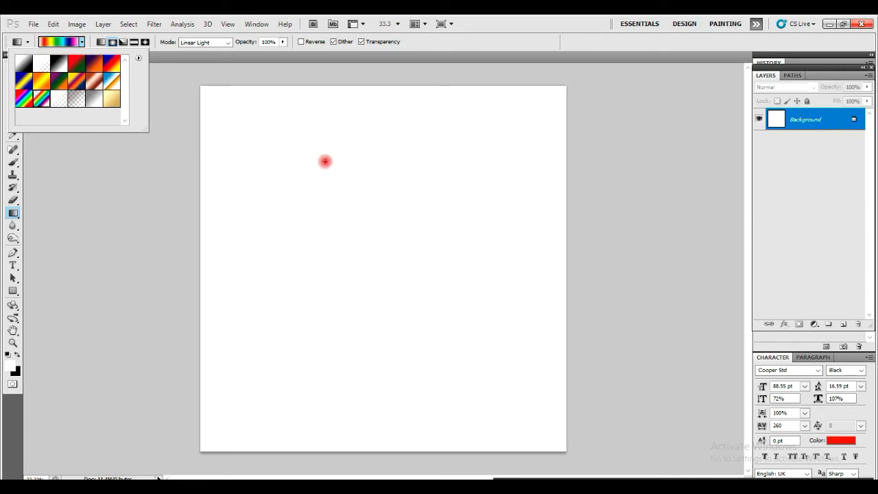
drag(262, 143, 454, 386)
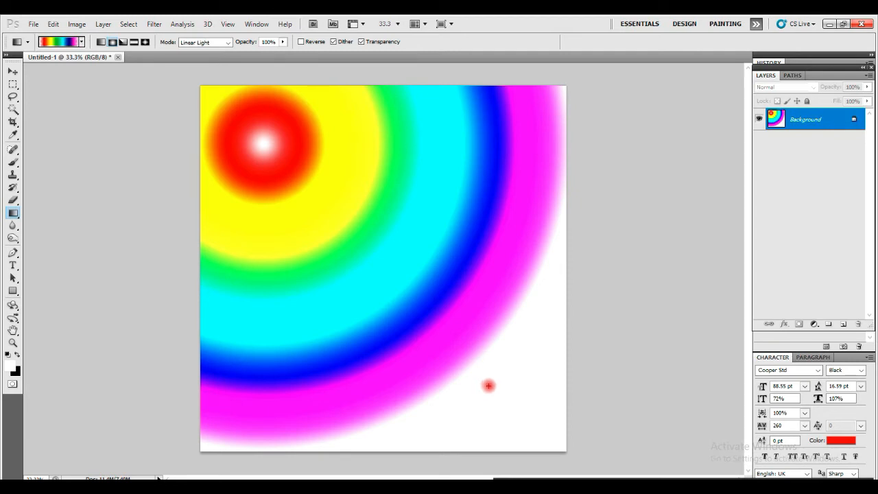
Step: Draw a wide white rectangle shape across the middle of the gradient
click(16, 291)
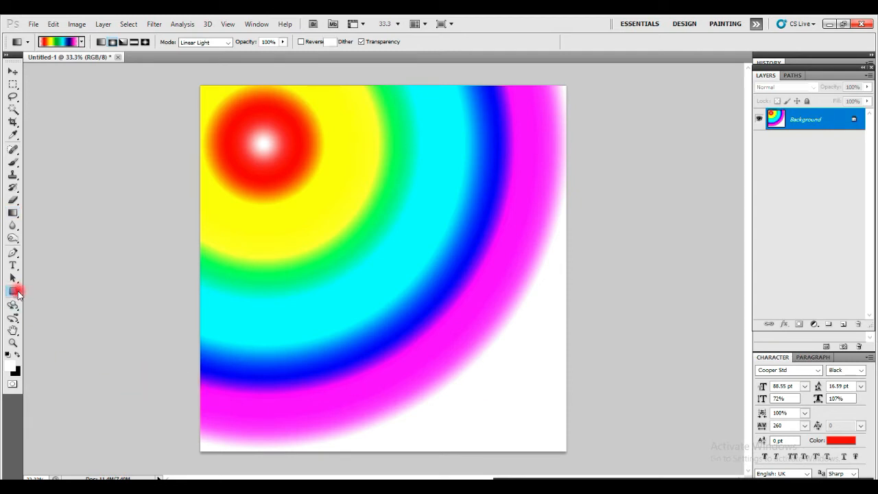
drag(234, 206, 542, 332)
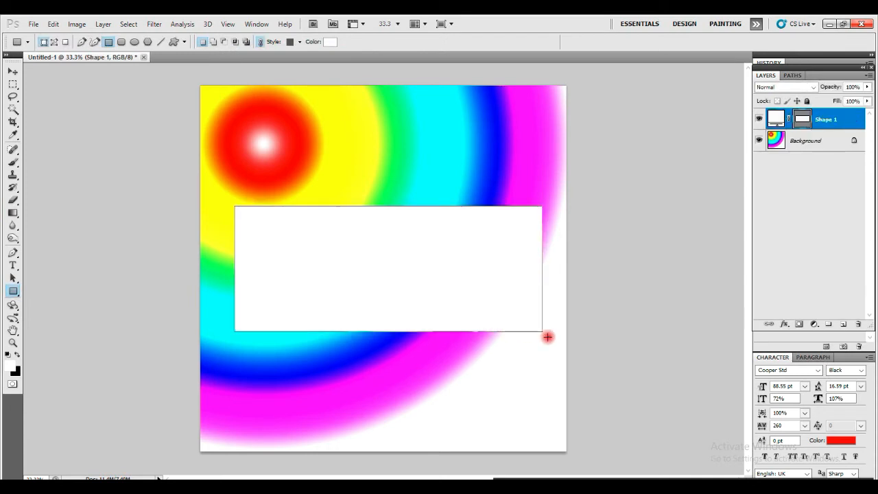
key(Return)
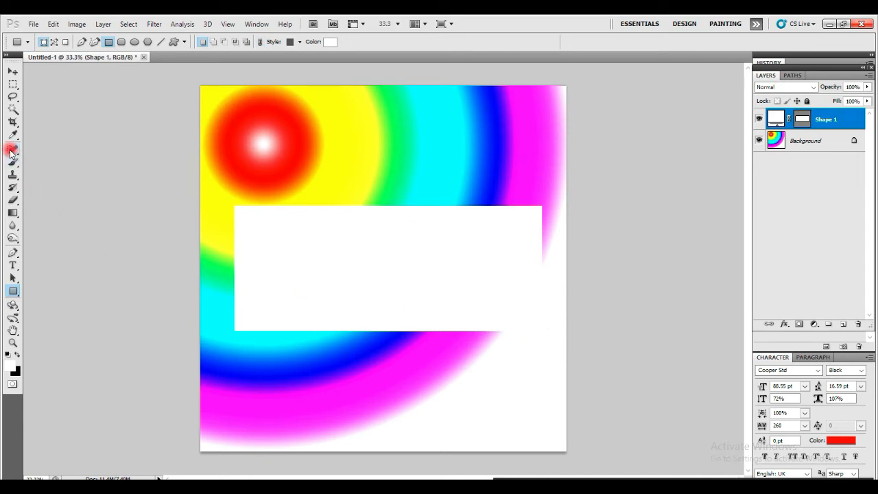
Step: Add the red text "Ctu Out" in Cooper Std Black, starting on the white rectangle
click(13, 266)
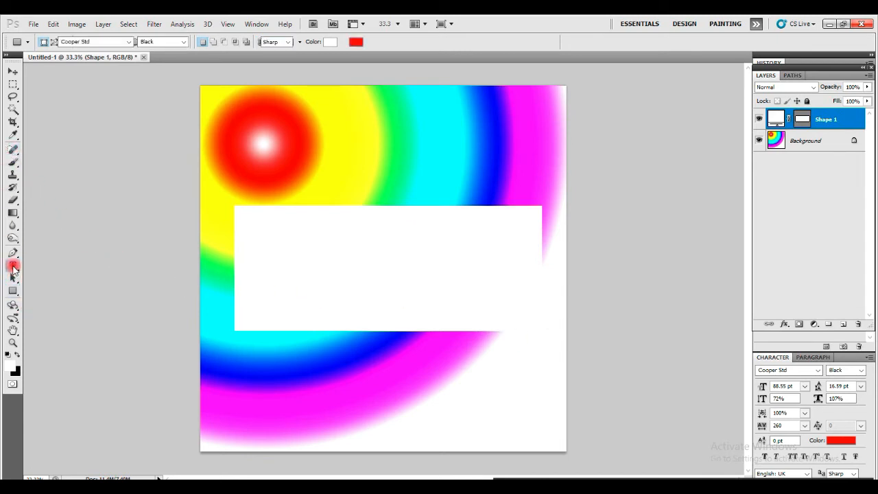
click(258, 252)
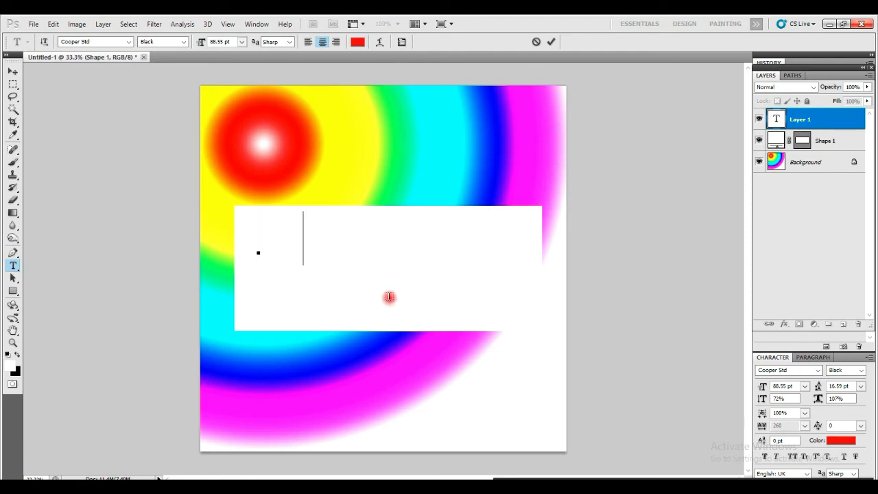
text(Ctu )
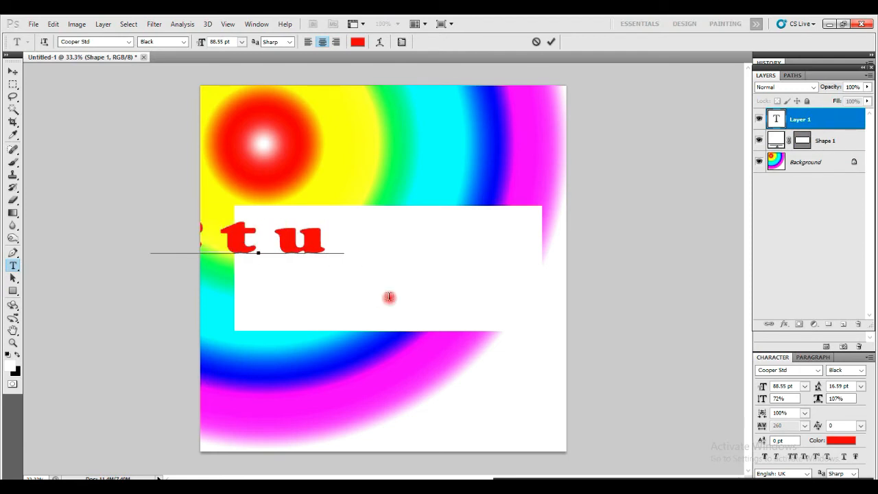
text(Out)
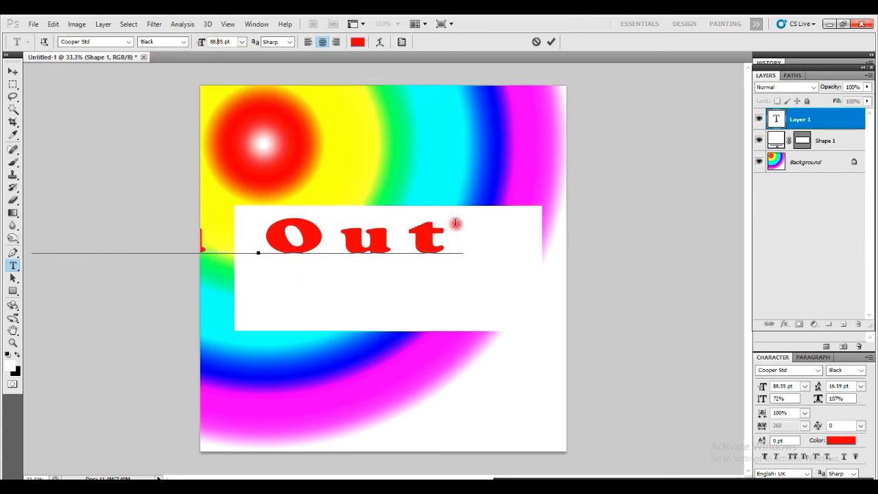
Step: Reduce the font size of the whole "Ctu Out" text to 66.55 pt
drag(441, 245, 8, 245)
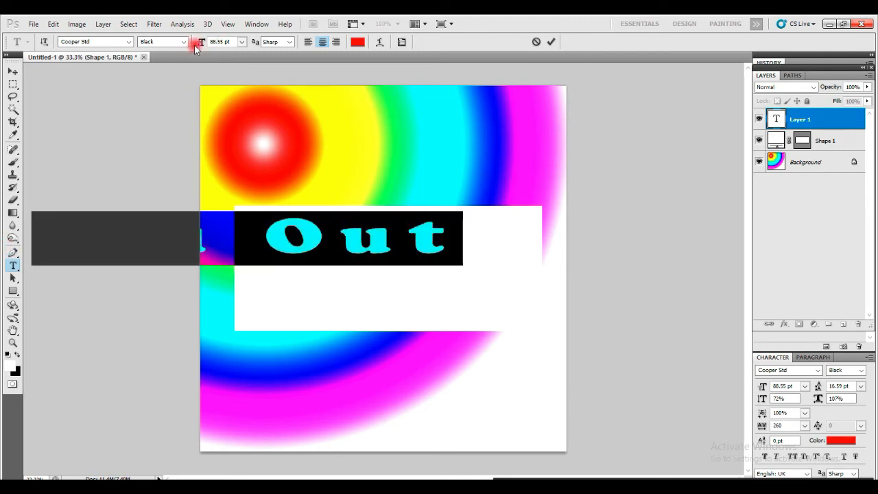
drag(221, 42, 209, 43)
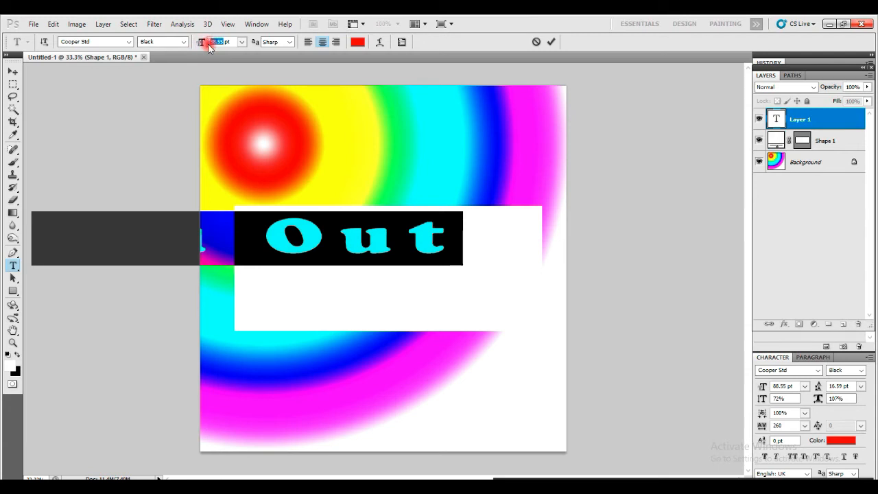
key(Down)
key(Down)
key(Down)
key(Down)
key(Down)
key(Down)
key(Down)
key(Down)
key(Down)
key(Down)
key(Down)
key(Down)
key(Down)
key(Down)
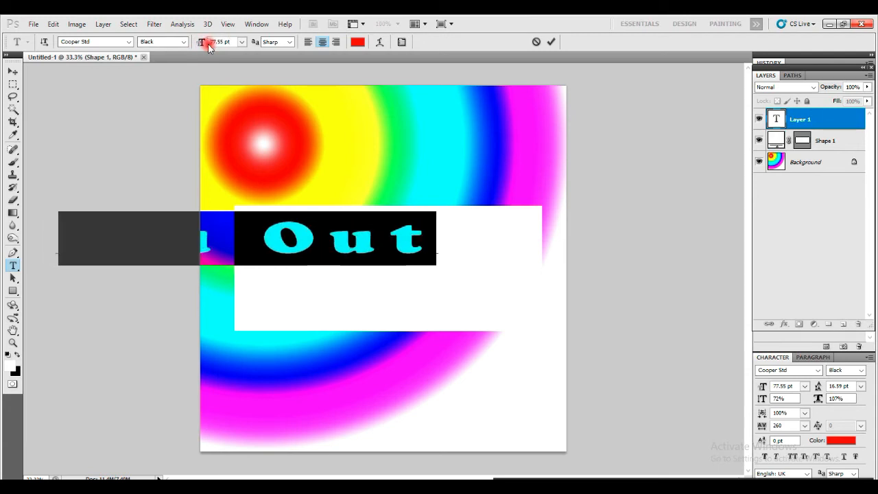
key(Down)
key(Down)
key(Down)
key(Down)
key(Down)
key(Down)
key(Down)
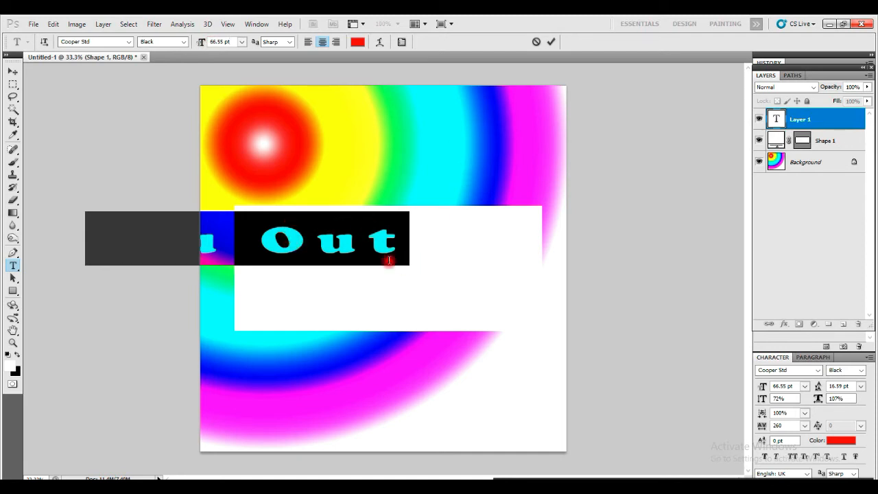
Step: Move the "Ctu Out" text onto the white rectangle and shift the rectangle slightly to the left
click(14, 71)
drag(280, 243, 386, 223)
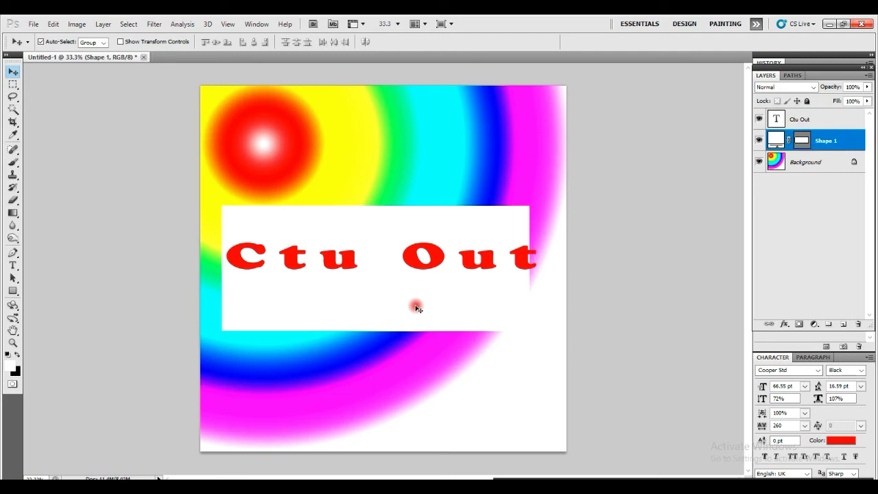
Step: Widen the white rectangle on both sides to about 117% width and move it up slightly around the "Ctu Out" text
click(847, 142)
key(ctrl+t)
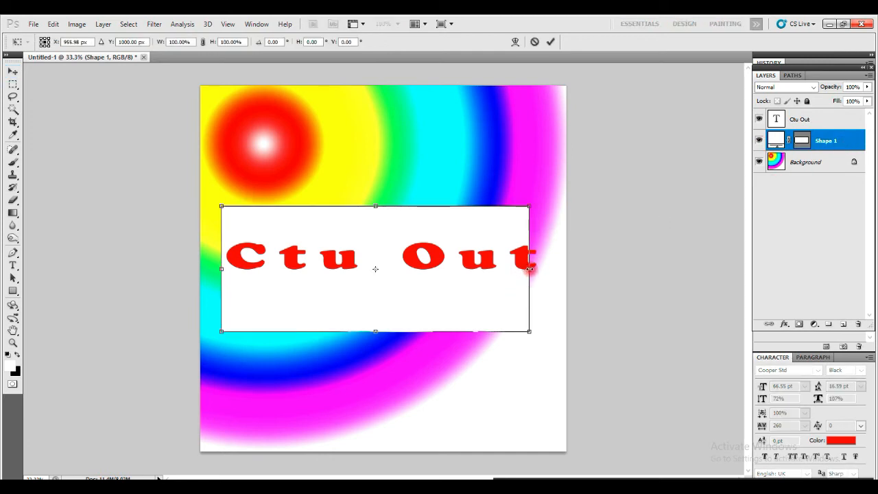
drag(529, 269, 561, 268)
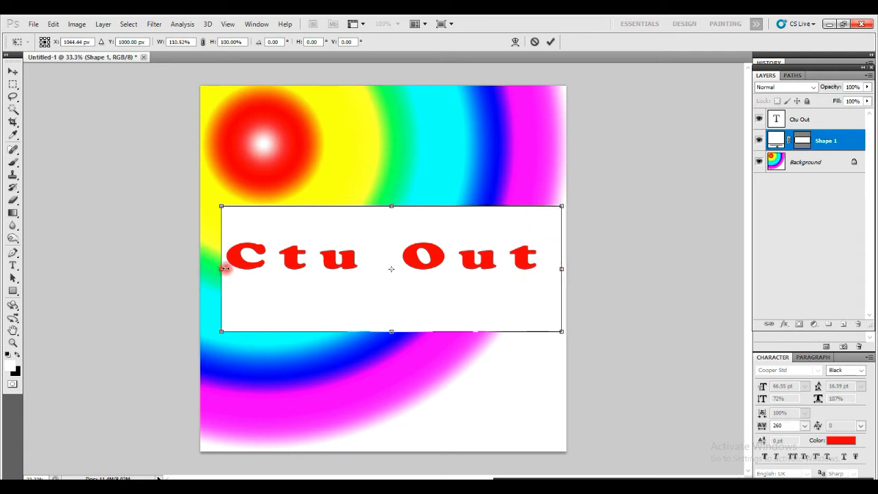
drag(221, 269, 200, 269)
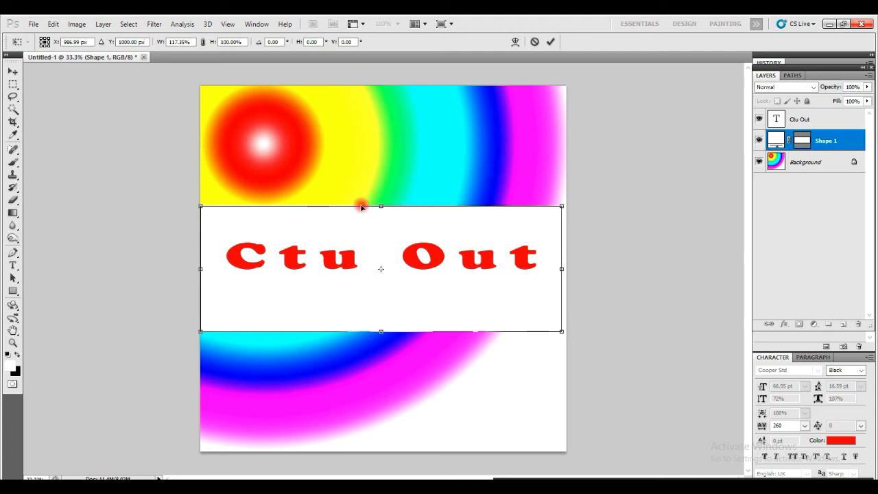
mouse_move(361, 206)
mouse_down()
mouse_move(361, 191)
mouse_move(361, 200)
mouse_up()
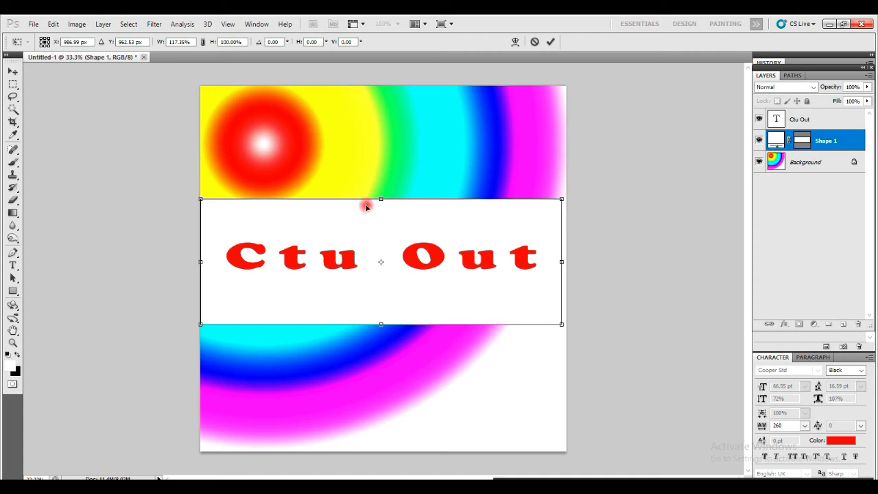
key(Return)
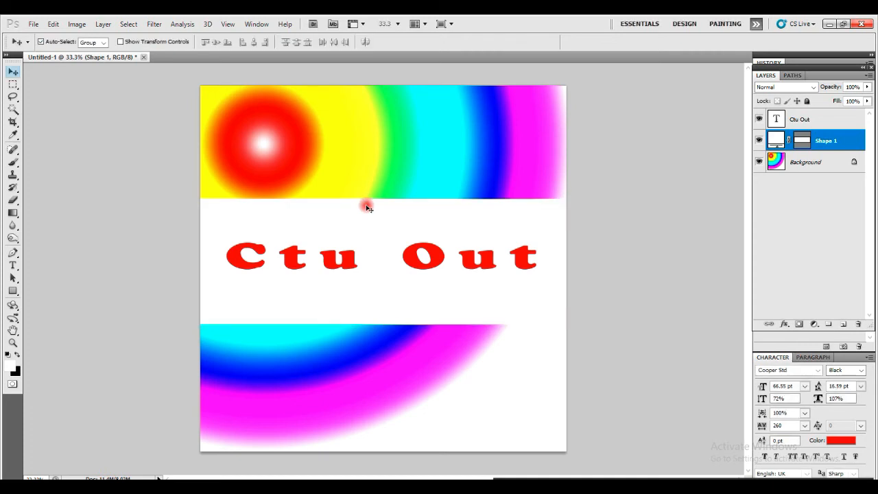
Step: With the "Ctu Out" text layer hidden, mask its letter shapes out of the white rectangle and move the rectangle upward over the gradient
ctrl+click(778, 121)
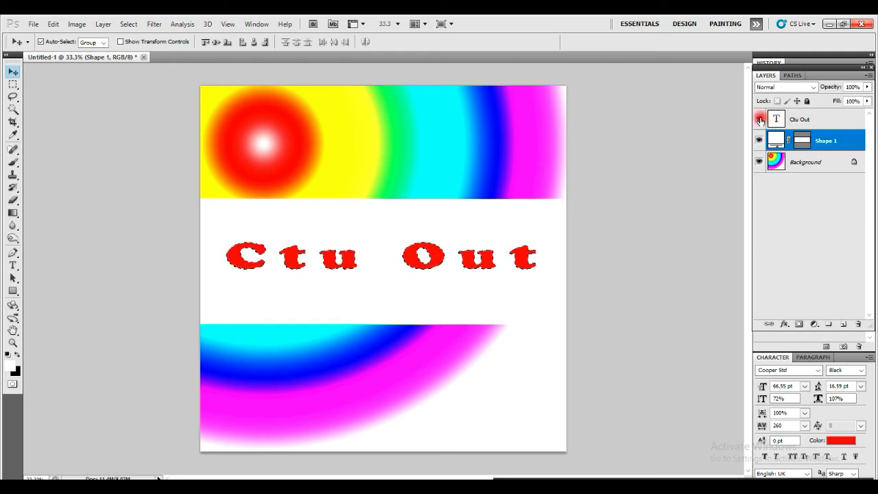
click(759, 120)
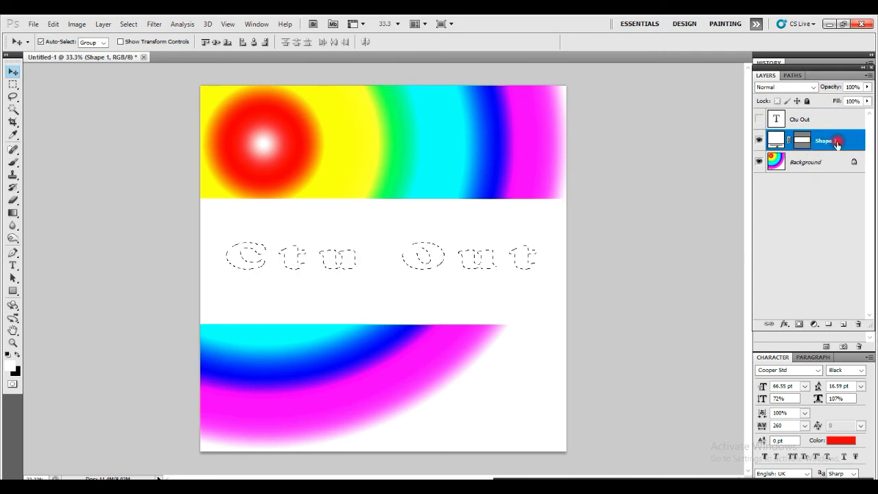
click(799, 325)
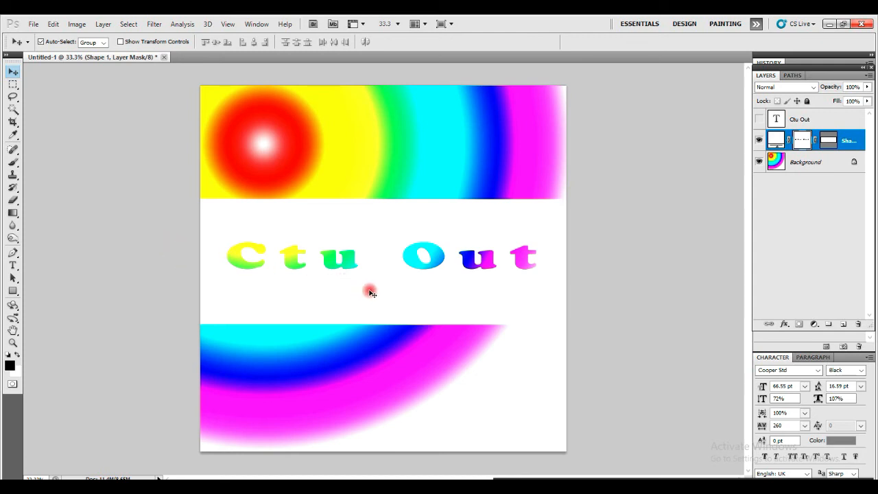
drag(368, 290, 368, 244)
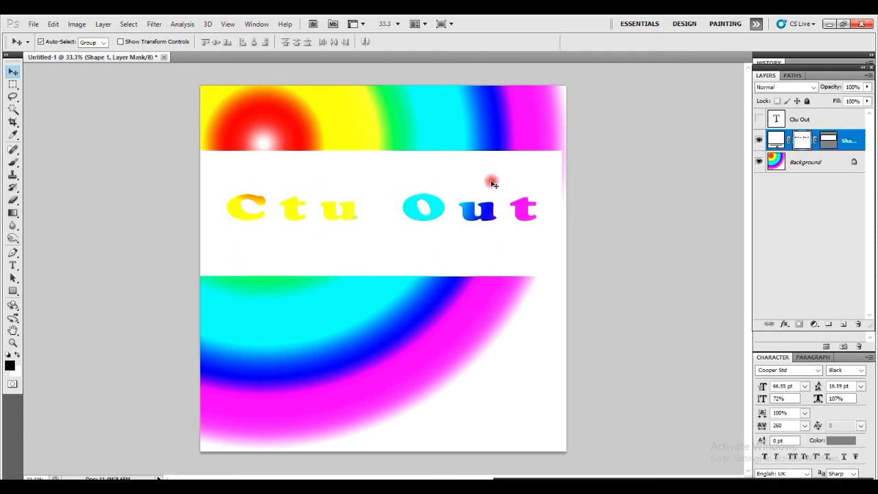
drag(276, 258, 281, 260)
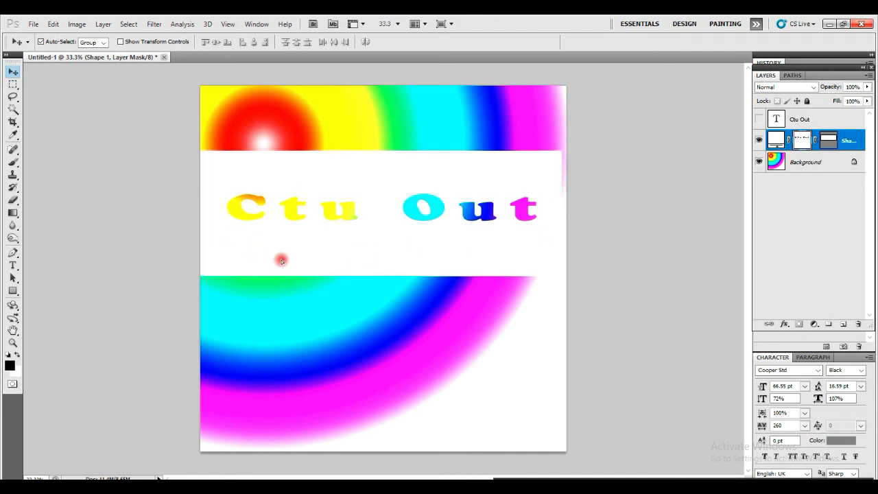